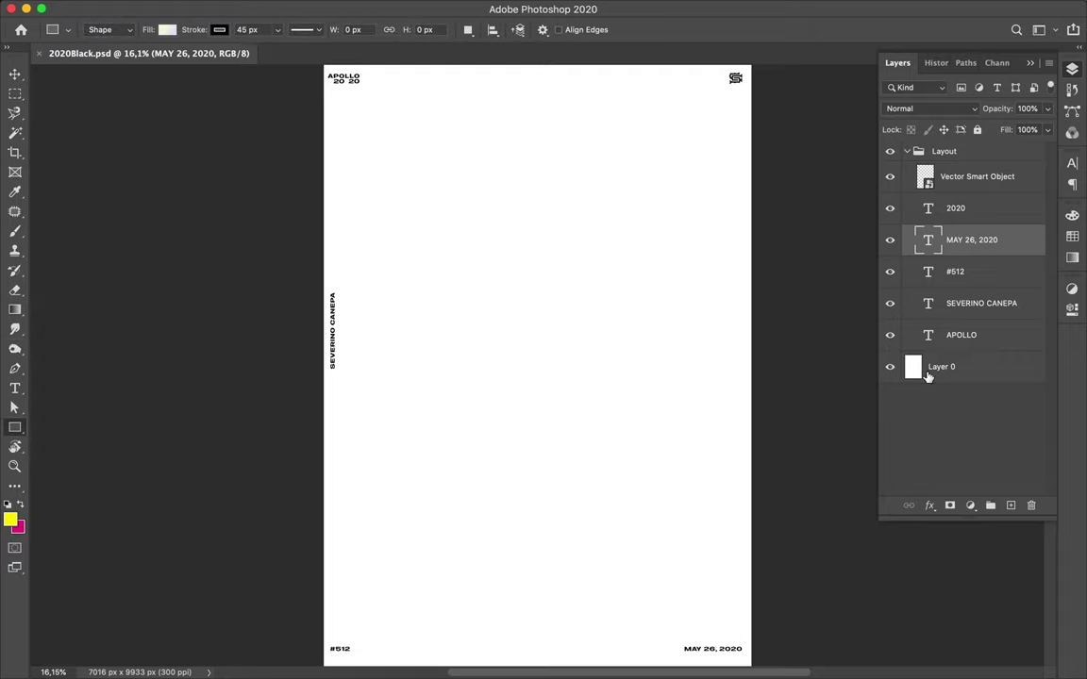
Step: Draw a lavender-to-cream gradient rectangle covering the entire poster canvas
{"action": "scroll", "coordinate": [328, 83], "scroll_direction": "down", "scroll_amount": 1}
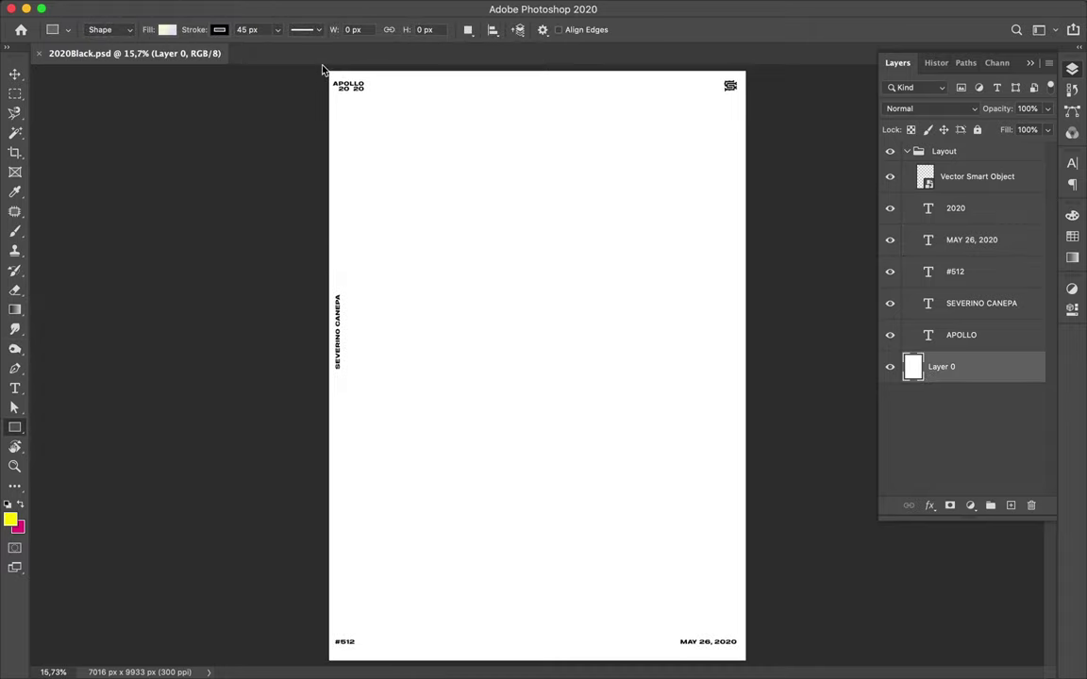
{"action": "scroll", "coordinate": [353, 107], "scroll_direction": "down", "scroll_amount": 2}
{"action": "left_click_drag", "start_coordinate": [355, 109], "coordinate": [720, 622]}
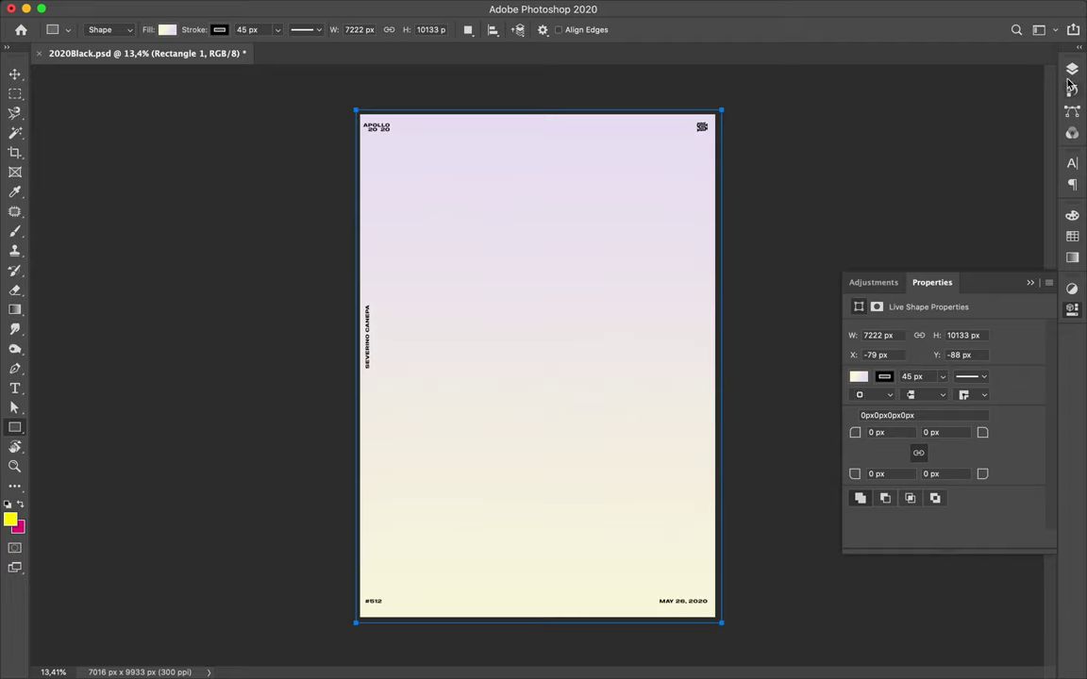
{"action": "left_click", "coordinate": [1072, 71]}
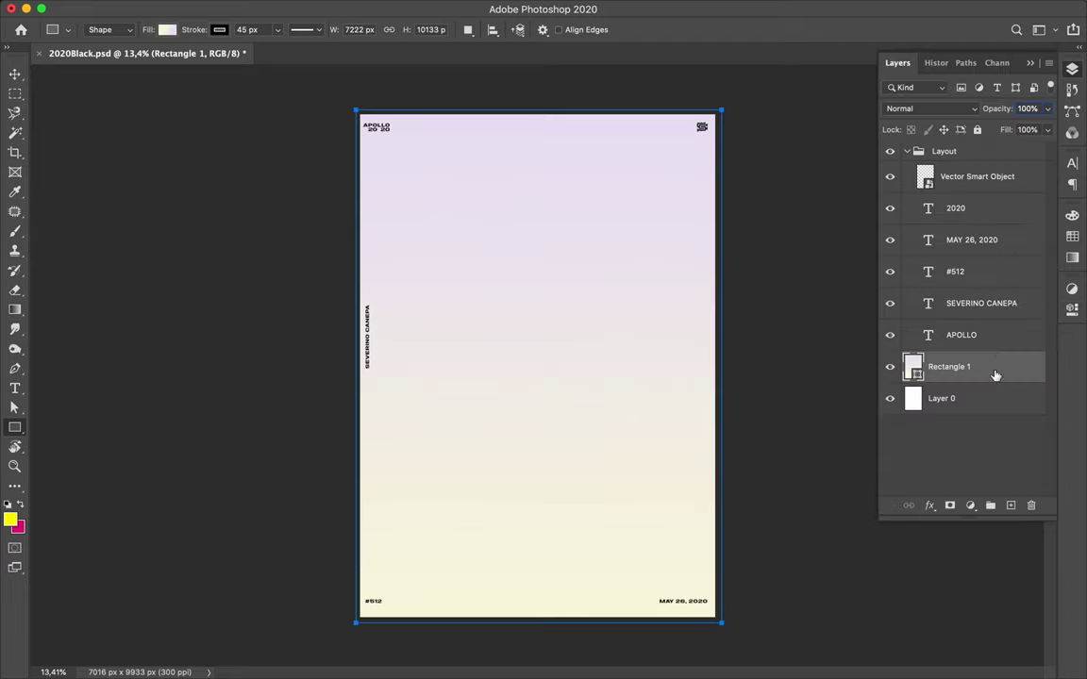
Step: Draw a tall narrow rectangle on the upper left and fill it white
{"action": "left_click_drag", "start_coordinate": [412, 176], "coordinate": [455, 420]}
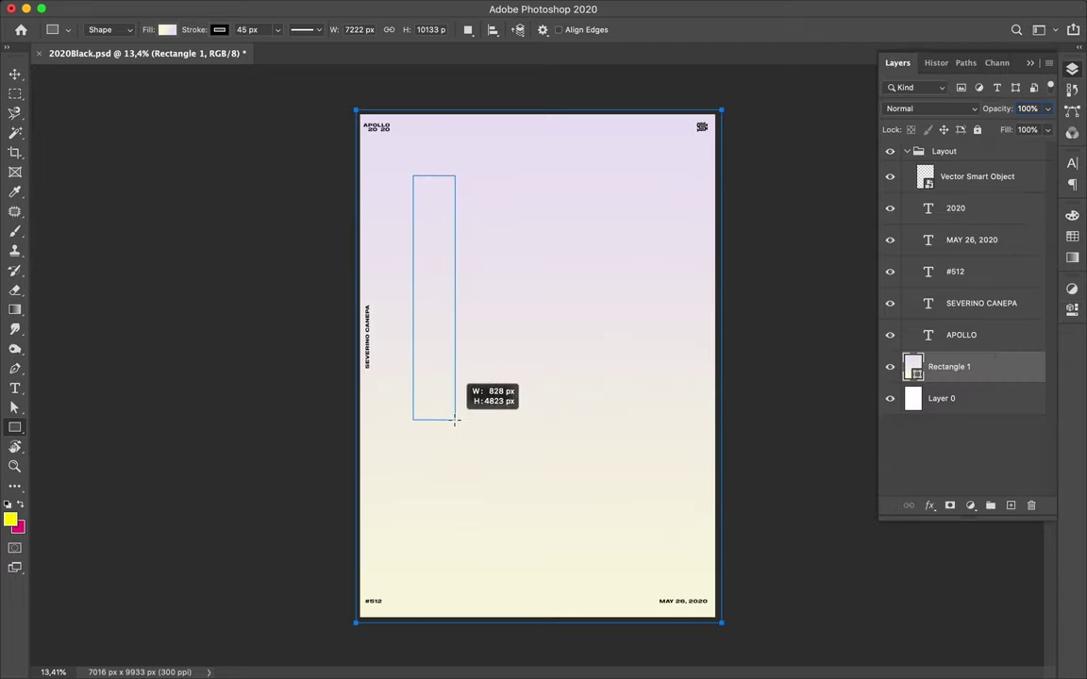
{"action": "left_click", "coordinate": [167, 29]}
{"action": "left_click", "coordinate": [72, 110]}
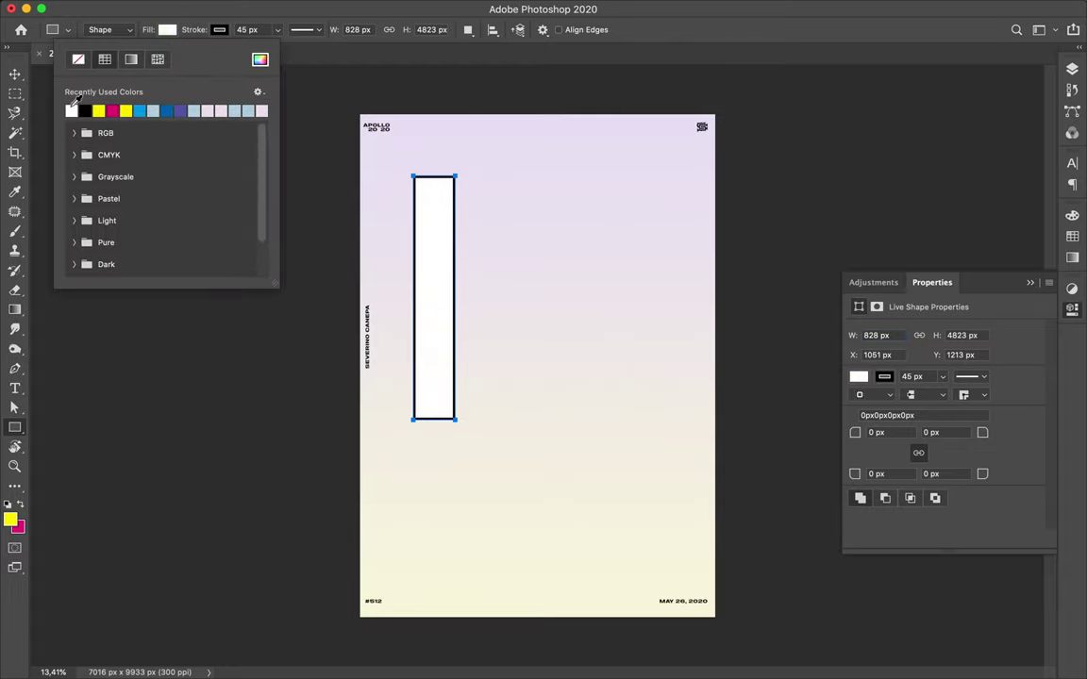
Step: Raise the rectangle's right-edge anchors to skew it into a parallelogram
{"action": "left_click", "coordinate": [14, 76]}
{"action": "key", "text": "ctrl+t"}
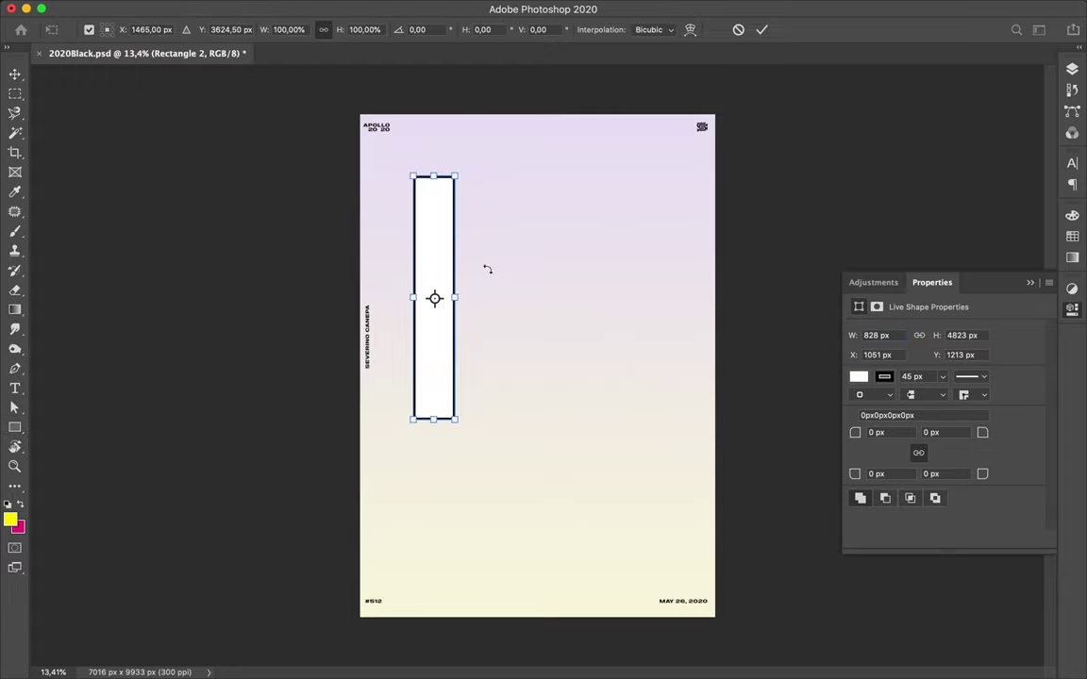
{"action": "key", "text": "a"}
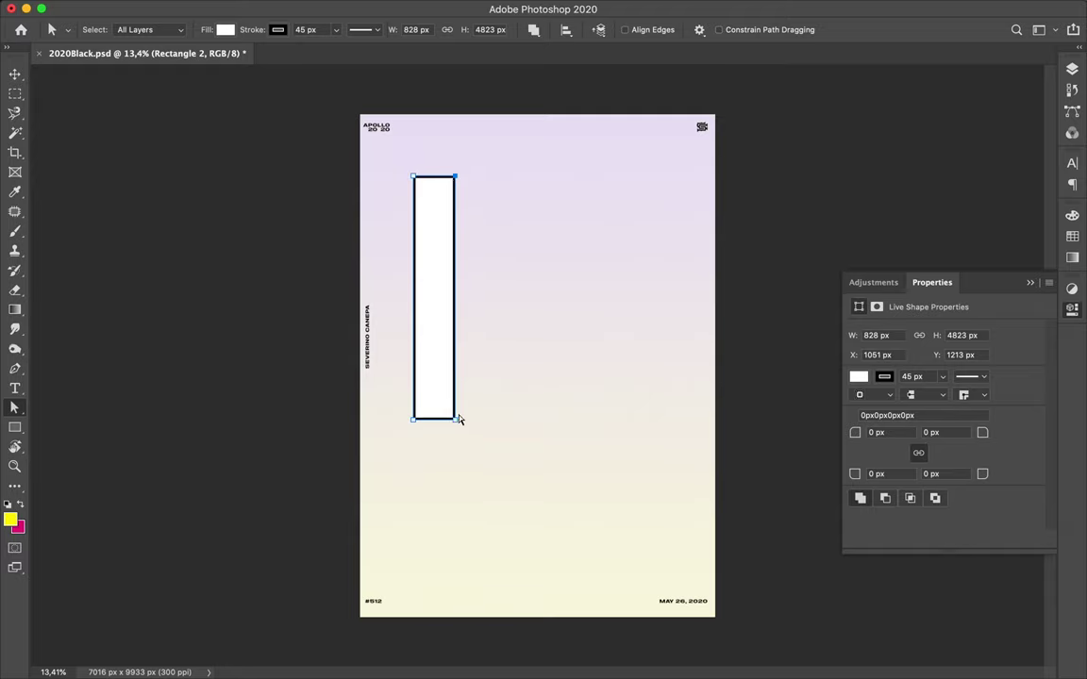
{"action": "left_click_drag", "start_coordinate": [456, 426], "coordinate": [454, 407]}
{"action": "key", "text": "v"}
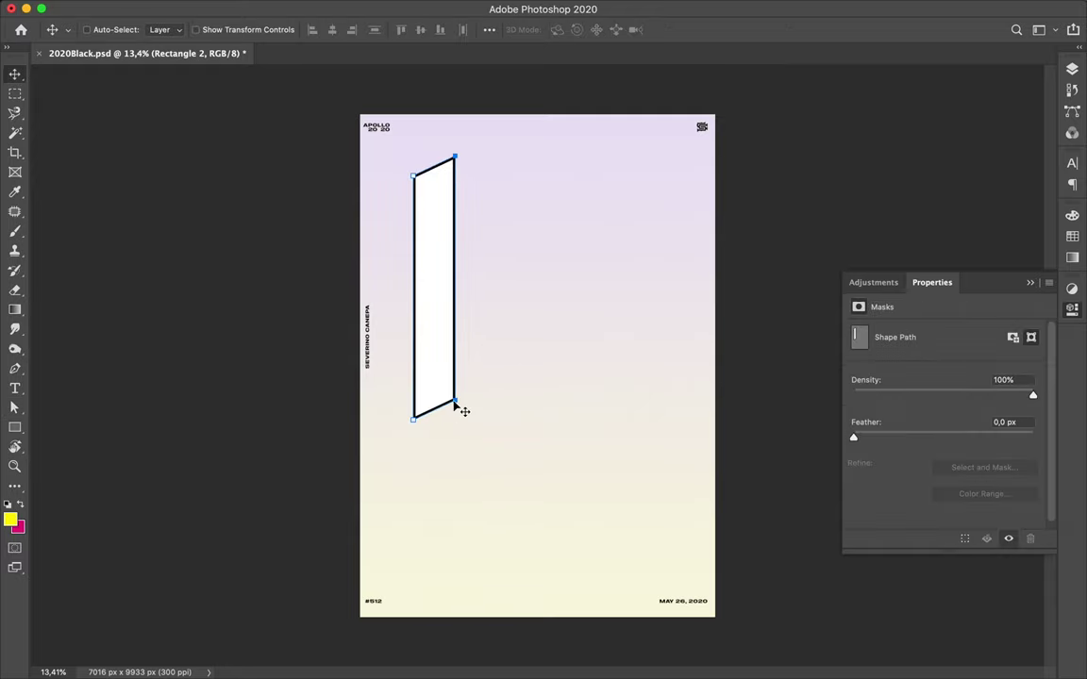
{"action": "left_click", "coordinate": [1072, 69]}
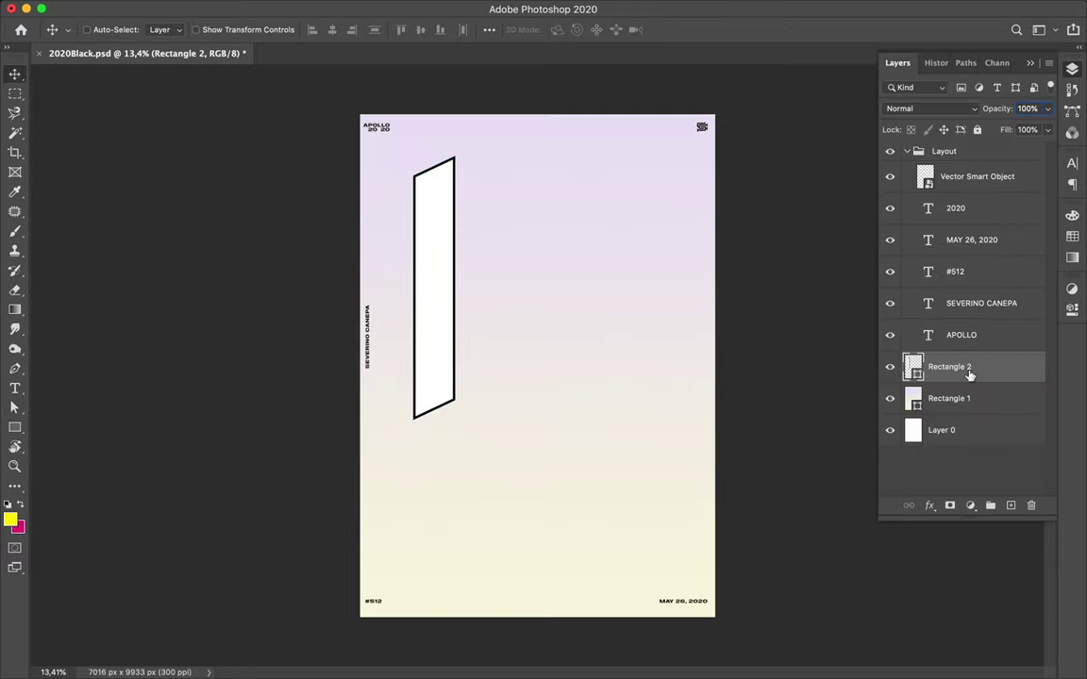
Step: Duplicate the gradient and panel, set the gradient copy's fill to about 80%, and shift the panel copy right
{"action": "mouse_move", "coordinate": [965, 398]}
{"action": "left_mouse_down"}
{"action": "mouse_move", "coordinate": [960, 360]}
{"action": "mouse_move", "coordinate": [956, 407]}
{"action": "left_mouse_up"}
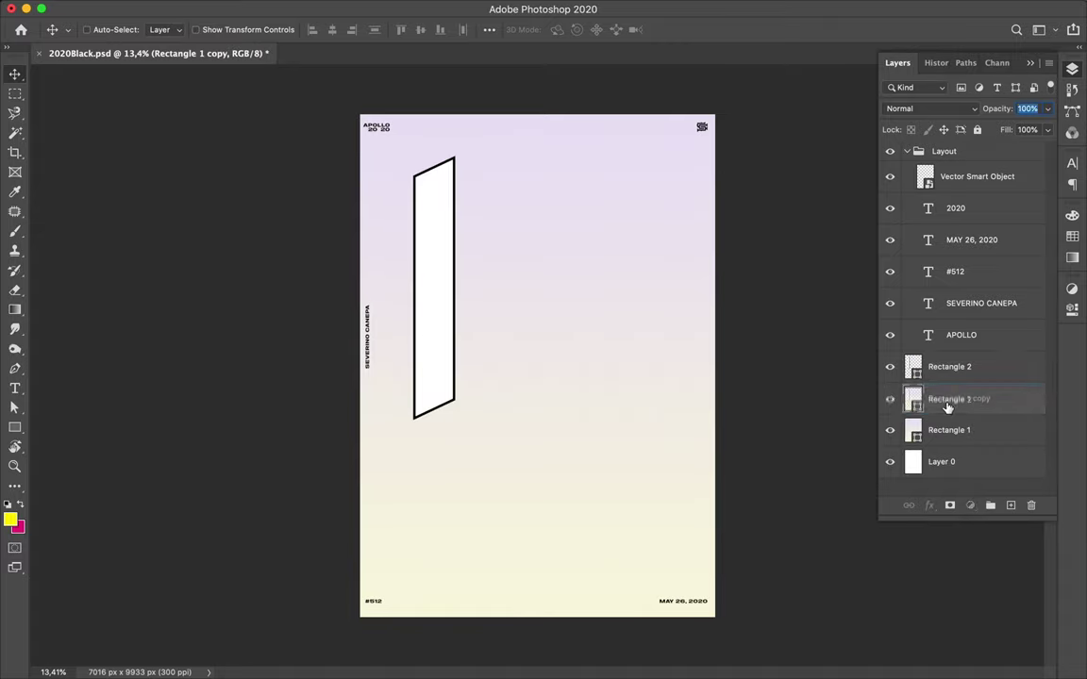
{"action": "key", "text": "ctrl+j"}
{"action": "left_click", "coordinate": [962, 399]}
{"action": "left_click_drag", "start_coordinate": [1047, 129], "coordinate": [1034, 151]}
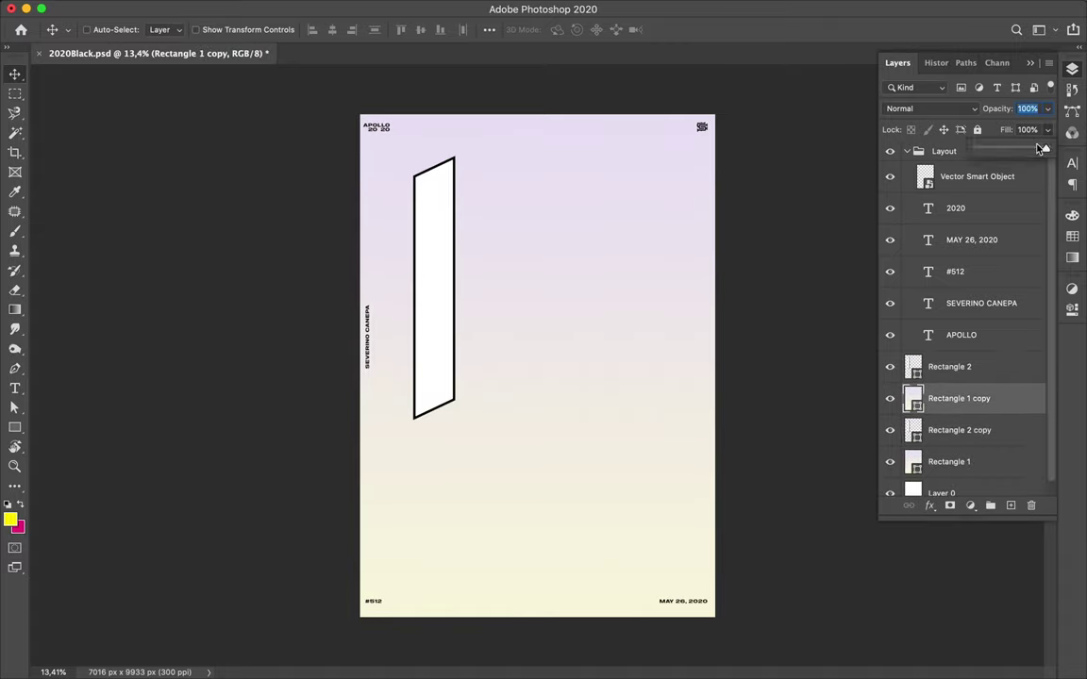
{"action": "left_click", "coordinate": [1025, 130]}
{"action": "left_click", "coordinate": [917, 429]}
{"action": "left_click_drag", "start_coordinate": [436, 283], "coordinate": [460, 314]}
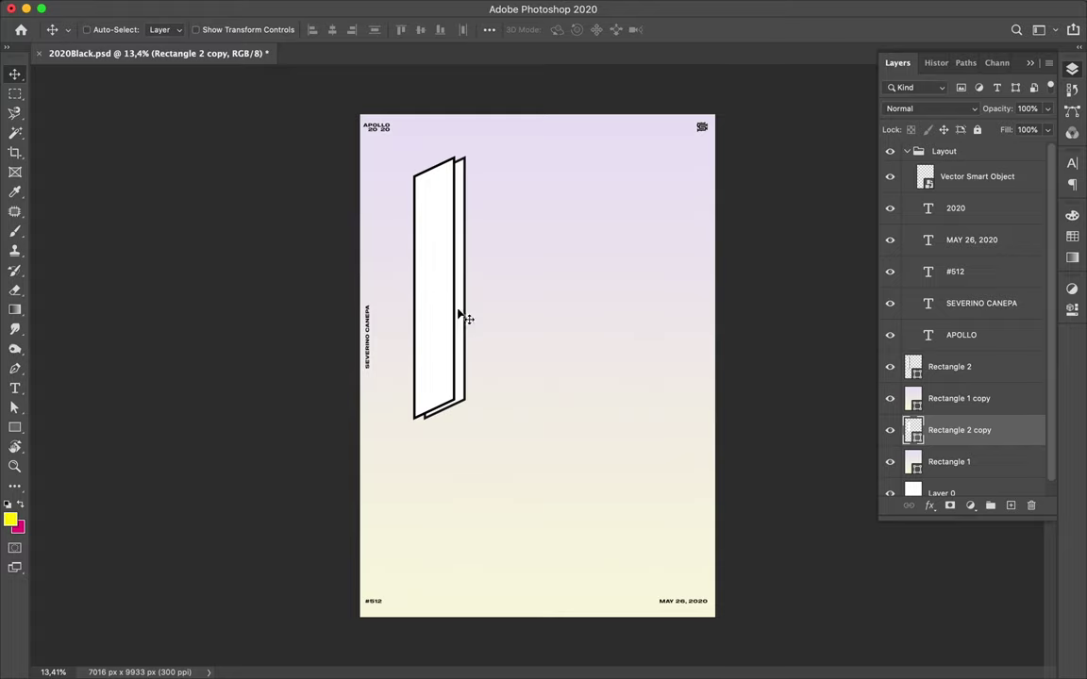
Step: Delete a stray gradient duplicate, then duplicate the gradient-copy and panel-copy pair
{"action": "left_click", "coordinate": [955, 401]}
{"action": "mouse_move", "coordinate": [956, 401]}
{"action": "left_mouse_down"}
{"action": "mouse_move", "coordinate": [952, 354]}
{"action": "mouse_move", "coordinate": [953, 416]}
{"action": "left_mouse_up"}
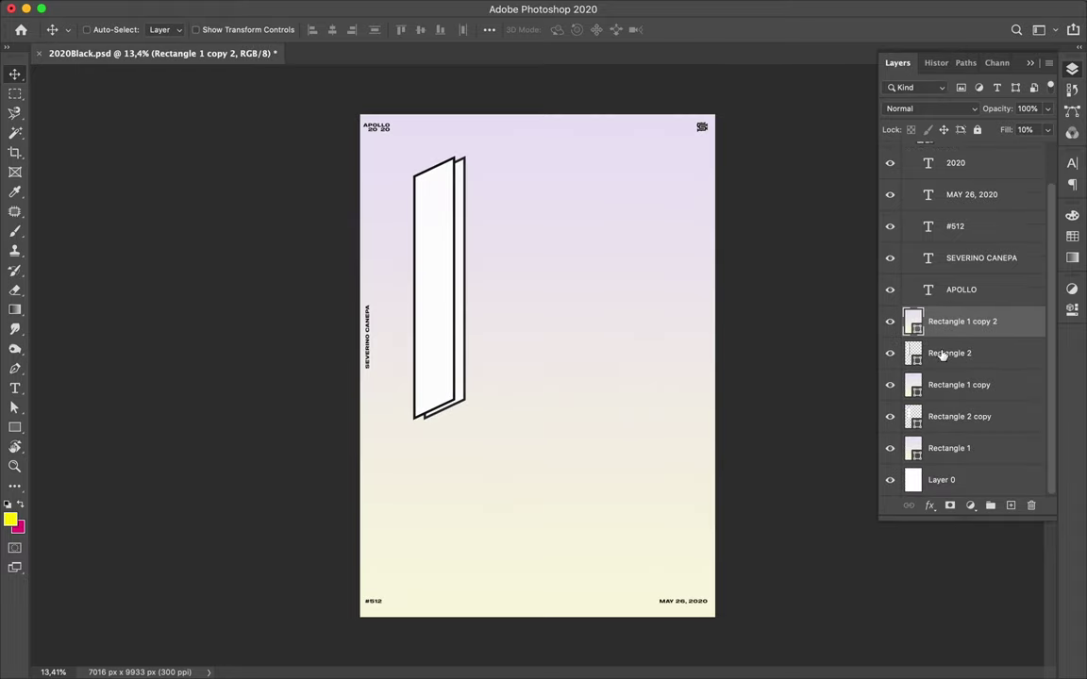
{"action": "key", "text": "BackSpace"}
{"action": "left_click", "coordinate": [955, 384]}
{"action": "left_click", "coordinate": [948, 416], "text": "shift"}
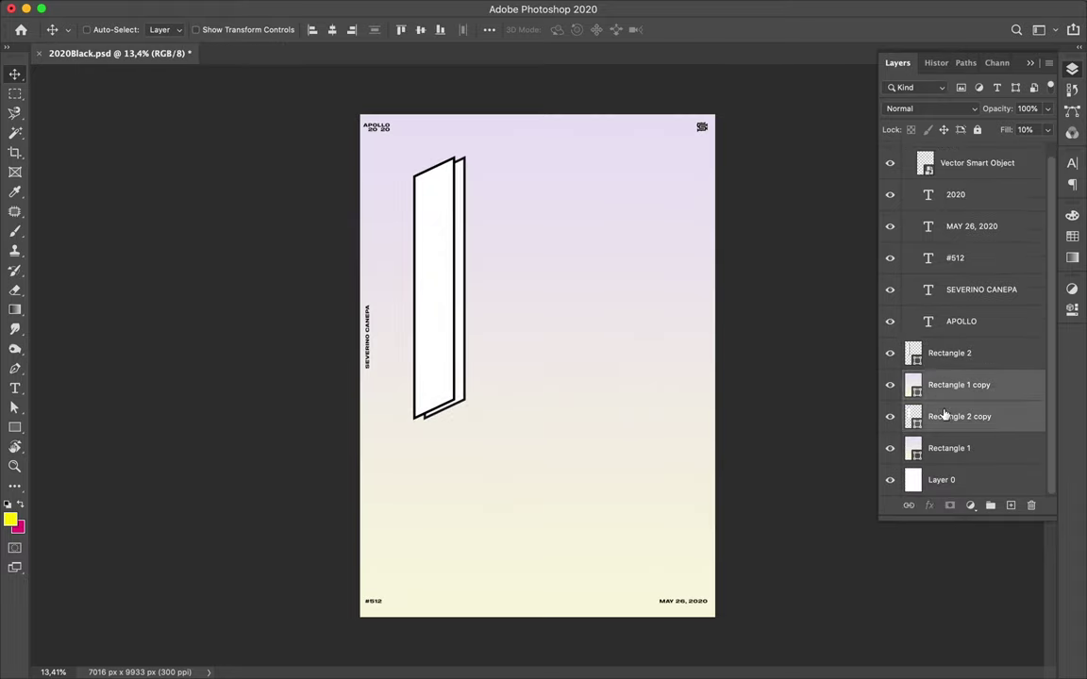
{"action": "left_click_drag", "start_coordinate": [943, 436], "coordinate": [941, 439]}
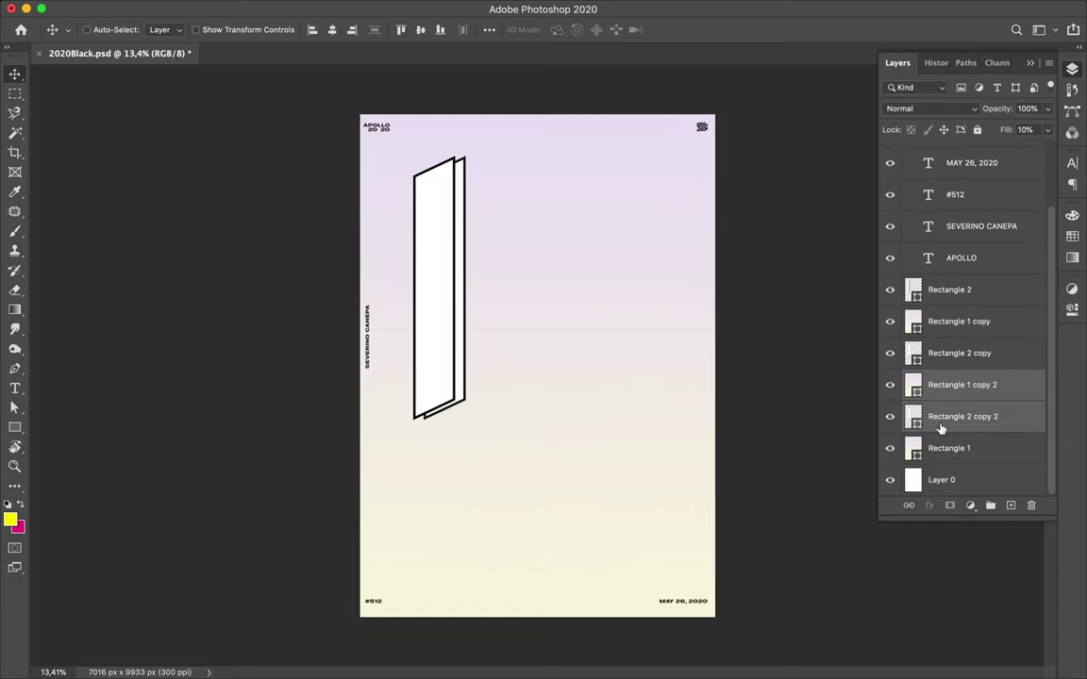
Step: Shift Rectangle 2 copy 2 right, then duplicate the selected panel and gradient layers
{"action": "left_click", "coordinate": [913, 416]}
{"action": "left_click_drag", "start_coordinate": [471, 319], "coordinate": [474, 322]}
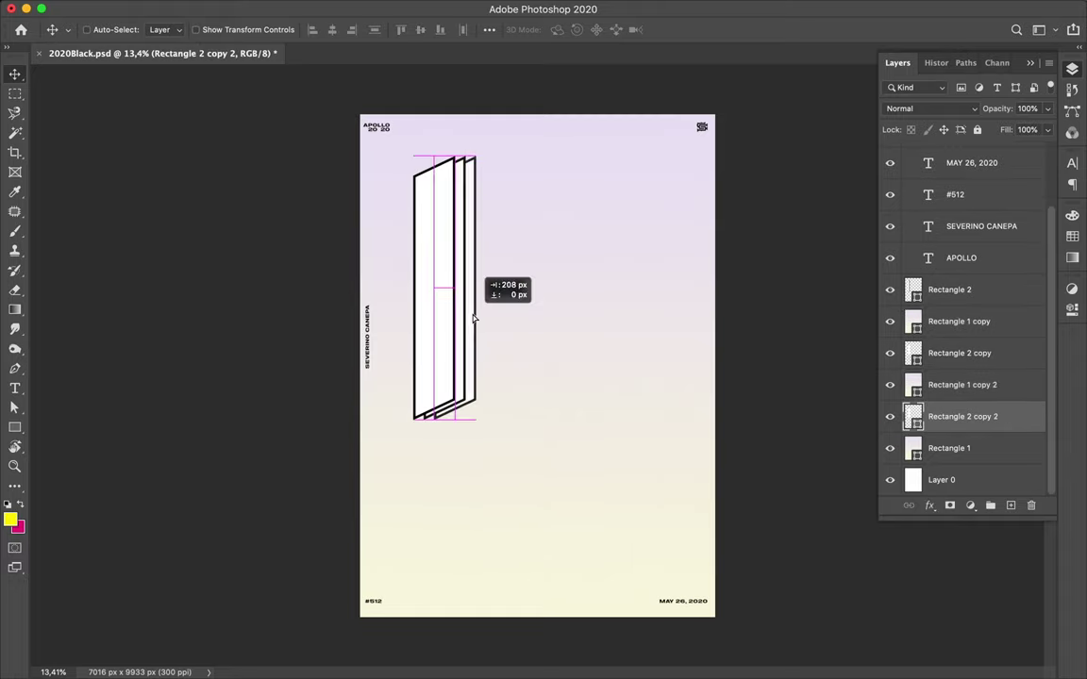
{"action": "left_click", "coordinate": [955, 384], "text": "shift"}
{"action": "left_click", "coordinate": [939, 351], "text": "shift"}
{"action": "left_click", "coordinate": [935, 328], "text": "shift"}
{"action": "left_click_drag", "start_coordinate": [953, 369], "coordinate": [952, 429]}
Step: Move panel copies 3 and 4 to the right of the earlier panels
{"action": "left_click_drag", "start_coordinate": [472, 327], "coordinate": [522, 332]}
{"action": "key", "text": "ctrl+z"}
{"action": "scroll", "coordinate": [920, 428], "scroll_direction": "down", "scroll_amount": 2}
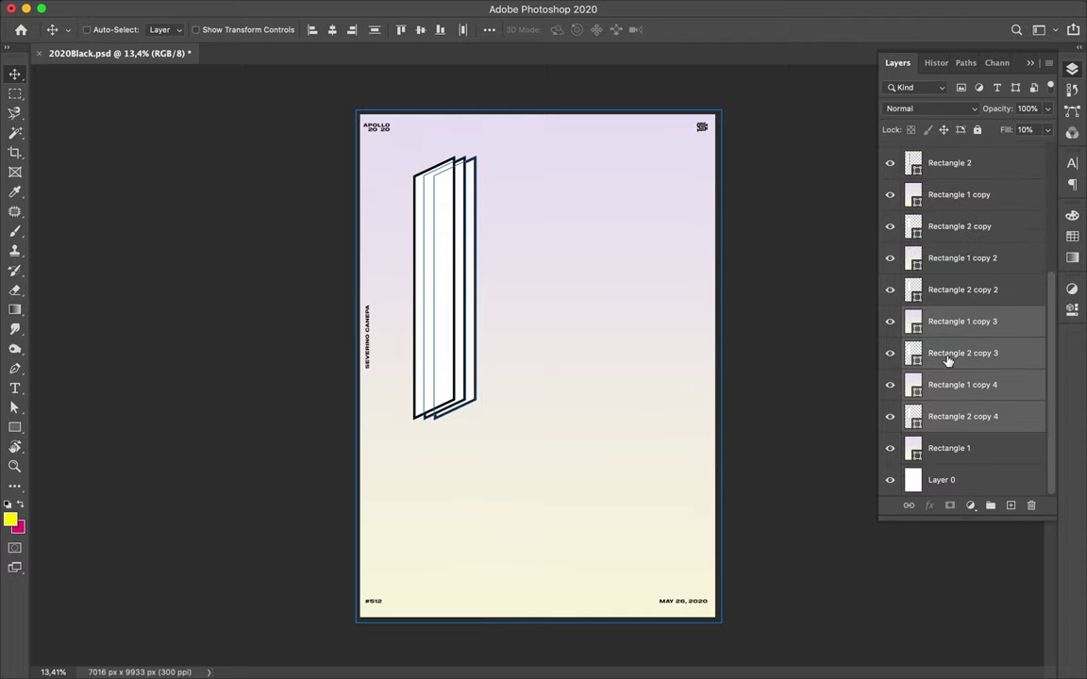
{"action": "left_click", "coordinate": [947, 360]}
{"action": "left_click", "coordinate": [953, 416], "text": "ctrl"}
{"action": "left_click_drag", "start_coordinate": [430, 286], "coordinate": [490, 317]}
Step: Duplicate the layers from Rectangle 1 copy through Rectangle 2 copy 4
{"action": "left_click", "coordinate": [953, 231]}
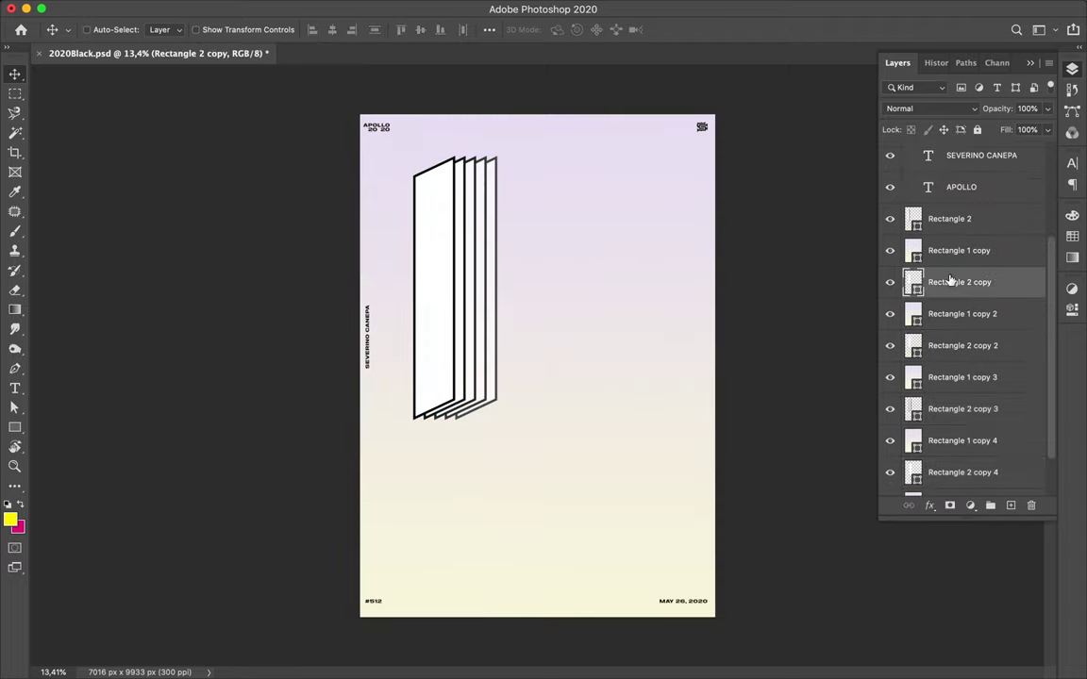
{"action": "left_click", "coordinate": [944, 199]}
{"action": "left_click", "coordinate": [953, 416], "text": "shift"}
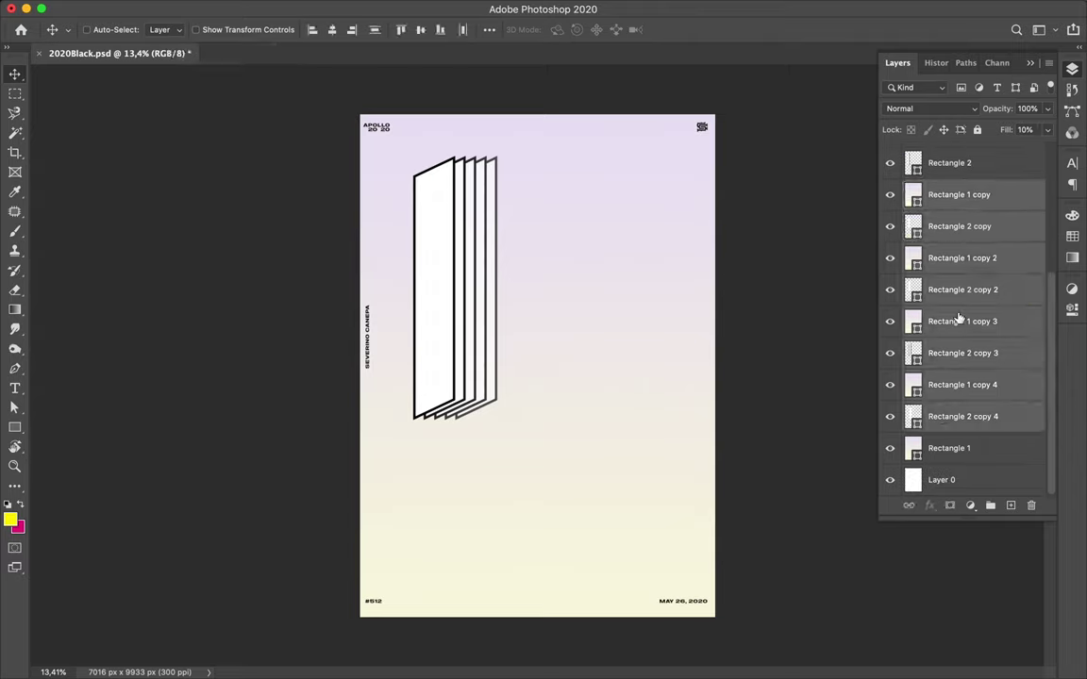
{"action": "left_click_drag", "start_coordinate": [953, 205], "coordinate": [951, 437]}
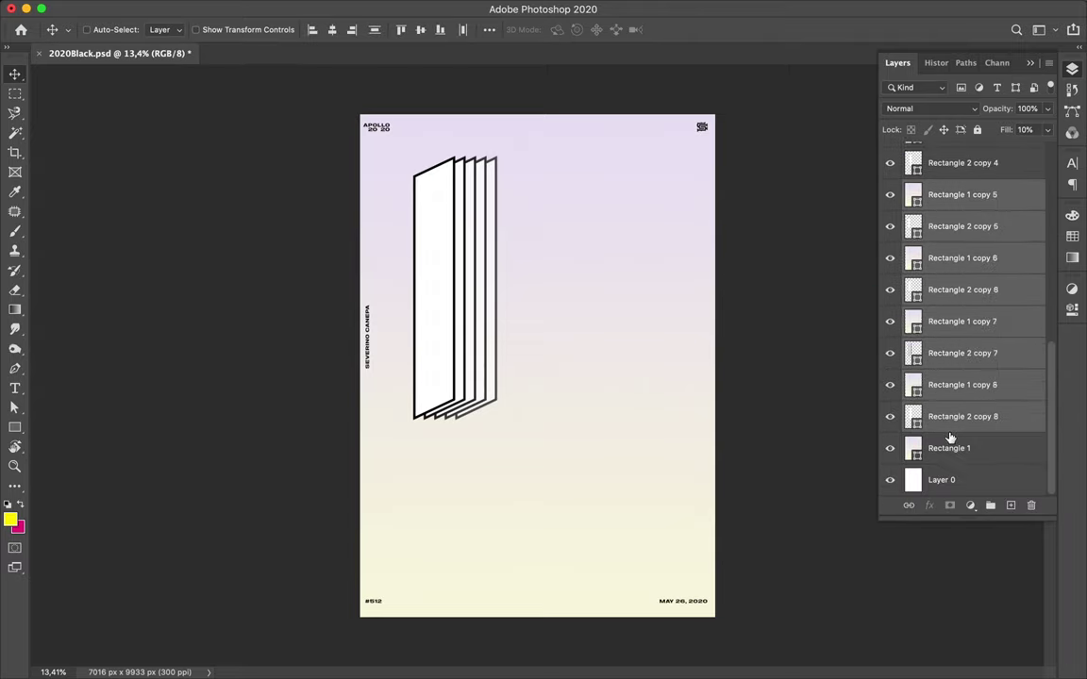
Step: Shift panel copies 5–8 further right across the poster
{"action": "left_click", "coordinate": [963, 227]}
{"action": "left_click", "coordinate": [962, 290], "text": "super"}
{"action": "left_click", "coordinate": [962, 353], "text": "super"}
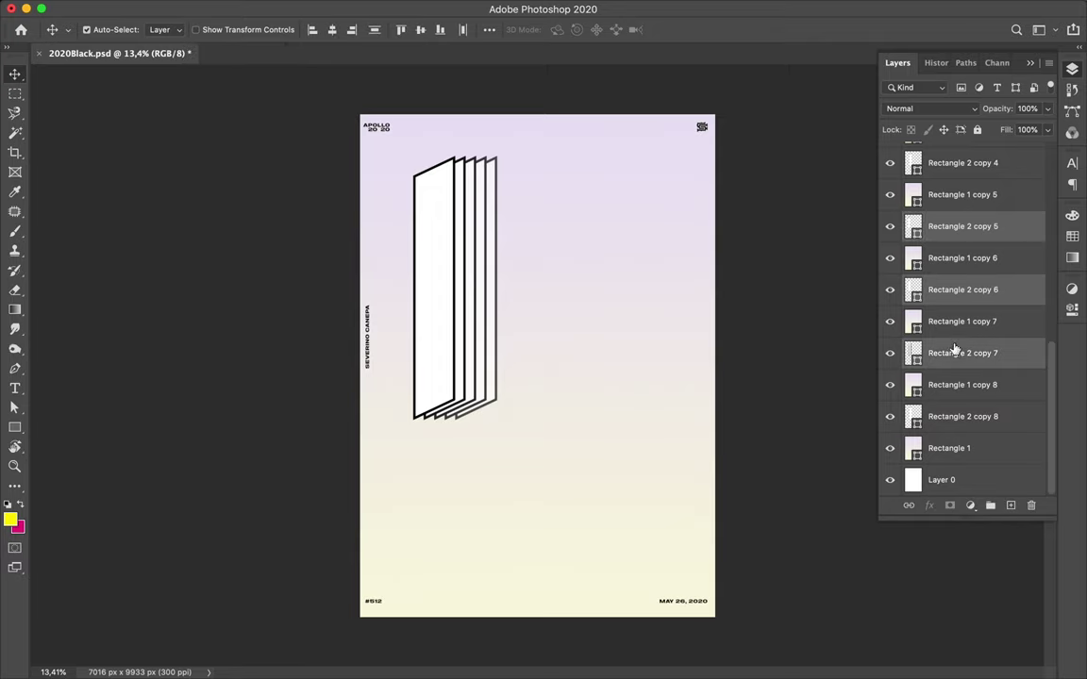
{"action": "left_click", "coordinate": [952, 416], "text": "super"}
{"action": "left_click_drag", "start_coordinate": [498, 344], "coordinate": [536, 344]}
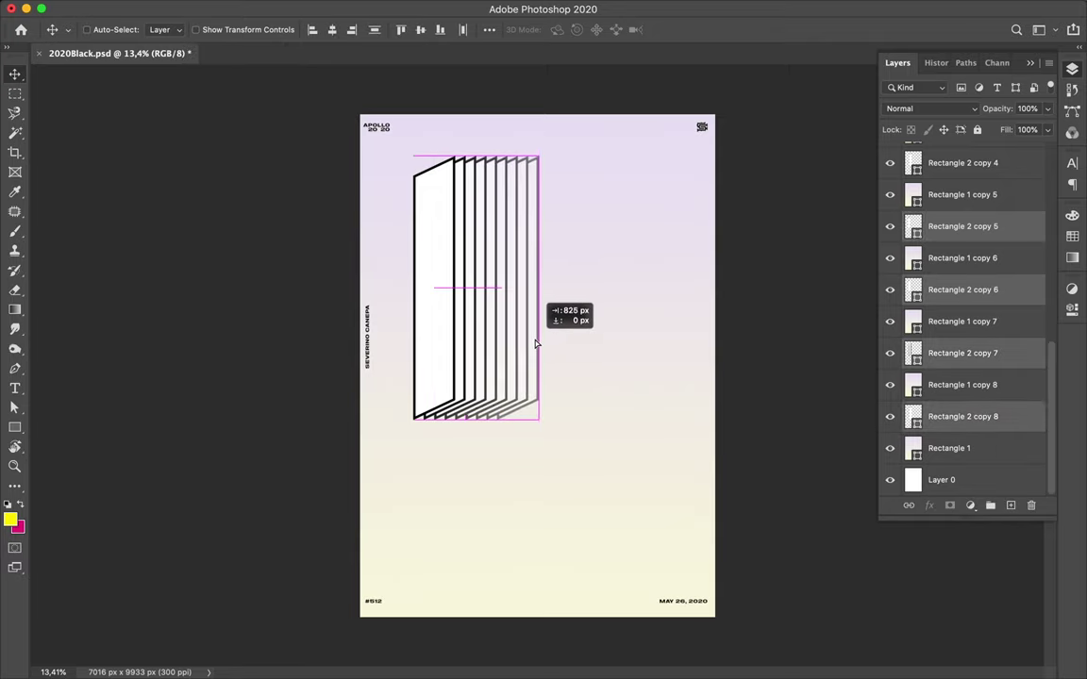
{"action": "scroll", "coordinate": [949, 235], "scroll_direction": "up", "scroll_amount": 2}
Step: Select a range of panel and gradient layers and duplicate them lower in the stack
{"action": "scroll", "coordinate": [948, 235], "scroll_direction": "up", "scroll_amount": 8}
{"action": "left_click", "coordinate": [955, 243]}
{"action": "scroll", "coordinate": [957, 283], "scroll_direction": "down", "scroll_amount": 5}
{"action": "scroll", "coordinate": [959, 340], "scroll_direction": "up", "scroll_amount": 5}
{"action": "scroll", "coordinate": [958, 378], "scroll_direction": "up", "scroll_amount": 2}
{"action": "left_click", "coordinate": [958, 378]}
{"action": "scroll", "coordinate": [957, 382], "scroll_direction": "down", "scroll_amount": 7}
{"action": "scroll", "coordinate": [953, 396], "scroll_direction": "up", "scroll_amount": 10}
{"action": "scroll", "coordinate": [944, 415], "scroll_direction": "down", "scroll_amount": 10}
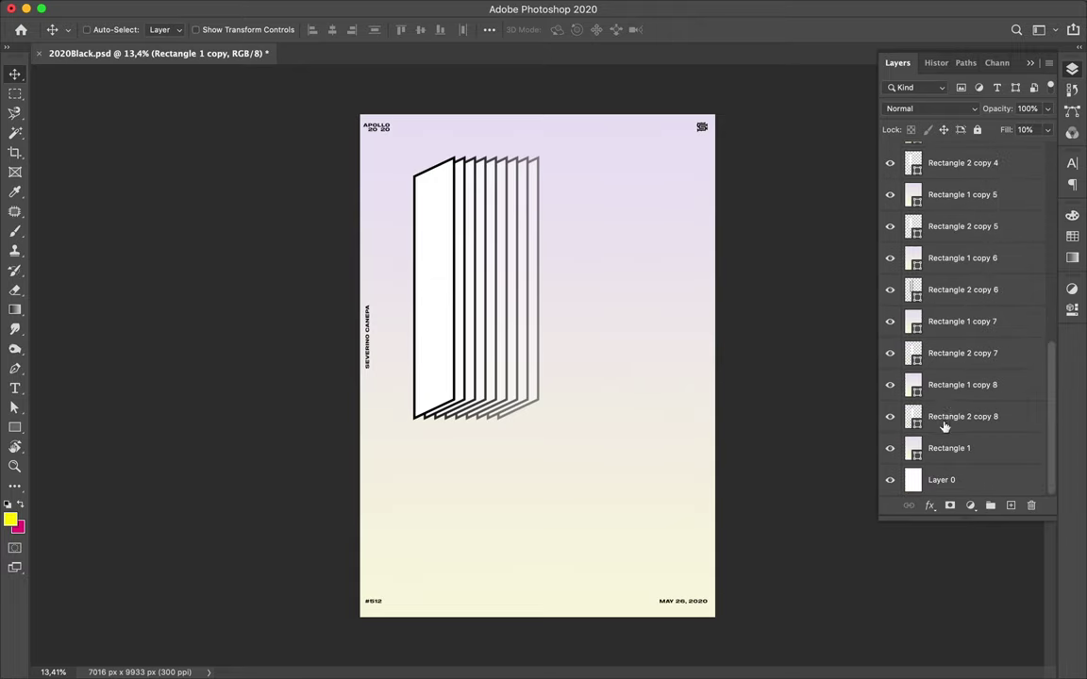
{"action": "left_click", "coordinate": [914, 420], "text": "shift"}
{"action": "left_click_drag", "start_coordinate": [959, 358], "coordinate": [953, 435]}
Step: Shift panel copies 9–16 further right on the poster
{"action": "scroll", "coordinate": [953, 434], "scroll_direction": "down", "scroll_amount": 4}
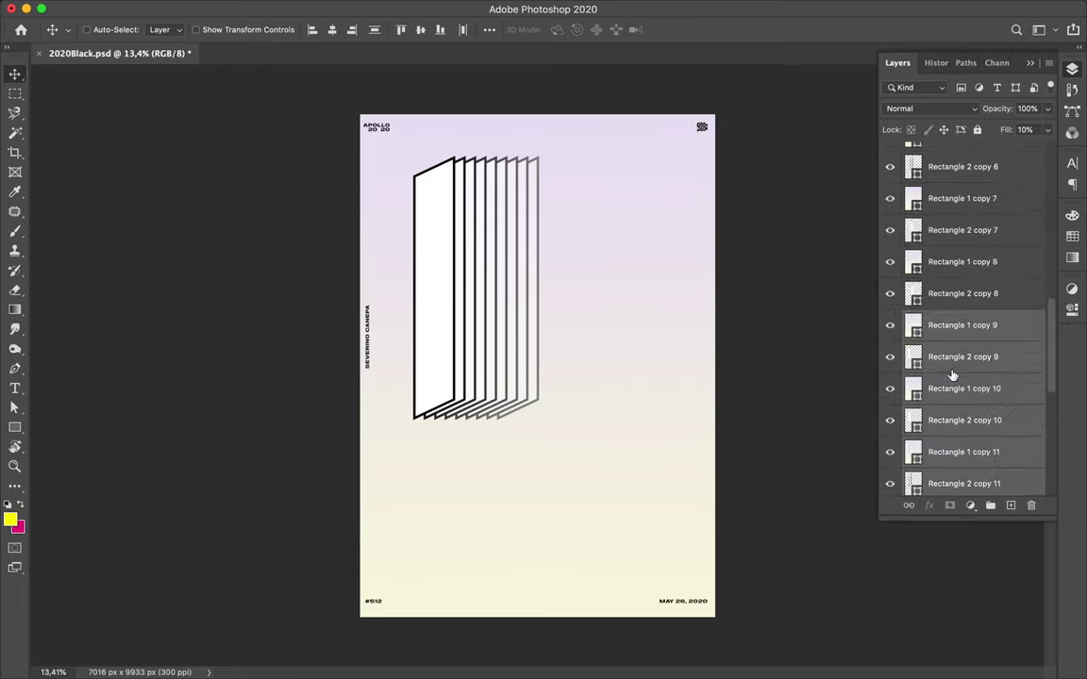
{"action": "left_click", "coordinate": [953, 355]}
{"action": "left_click", "coordinate": [953, 417], "text": "super"}
{"action": "scroll", "coordinate": [954, 444], "scroll_direction": "down", "scroll_amount": 2}
{"action": "left_click", "coordinate": [956, 451], "text": "super"}
{"action": "scroll", "coordinate": [953, 396], "scroll_direction": "down", "scroll_amount": 2}
{"action": "left_click", "coordinate": [951, 387], "text": "super"}
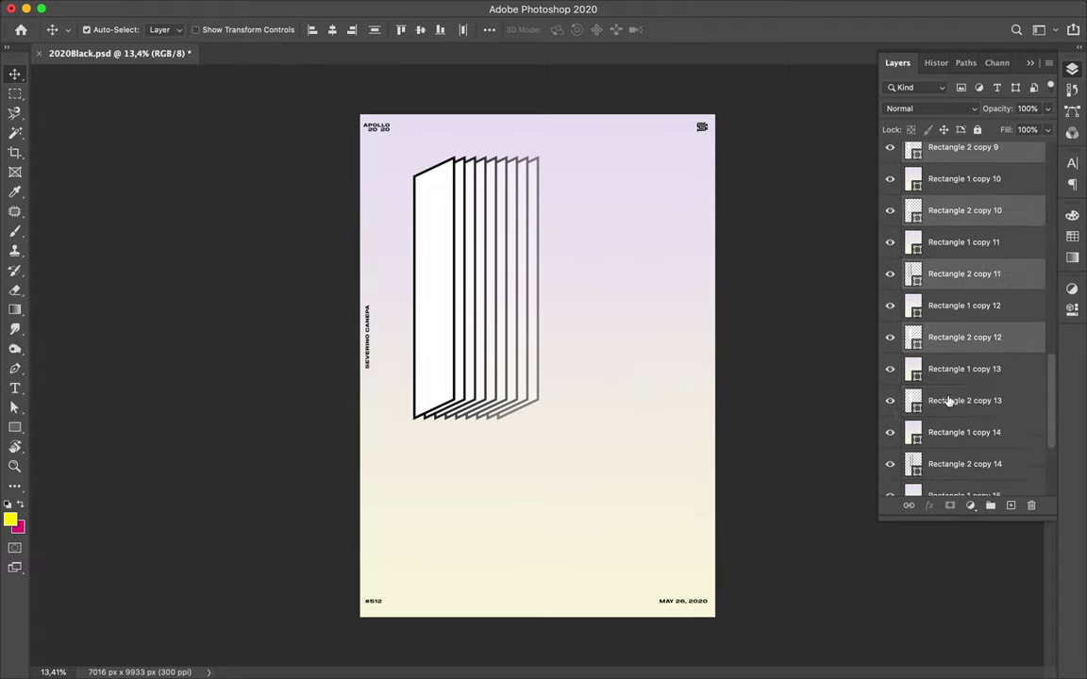
{"action": "scroll", "coordinate": [948, 377], "scroll_direction": "down", "scroll_amount": 2}
{"action": "left_click", "coordinate": [949, 373], "text": "super"}
{"action": "left_click", "coordinate": [943, 355], "text": "super"}
{"action": "left_click", "coordinate": [949, 416], "text": "super"}
{"action": "left_click_drag", "start_coordinate": [527, 358], "coordinate": [600, 358]}
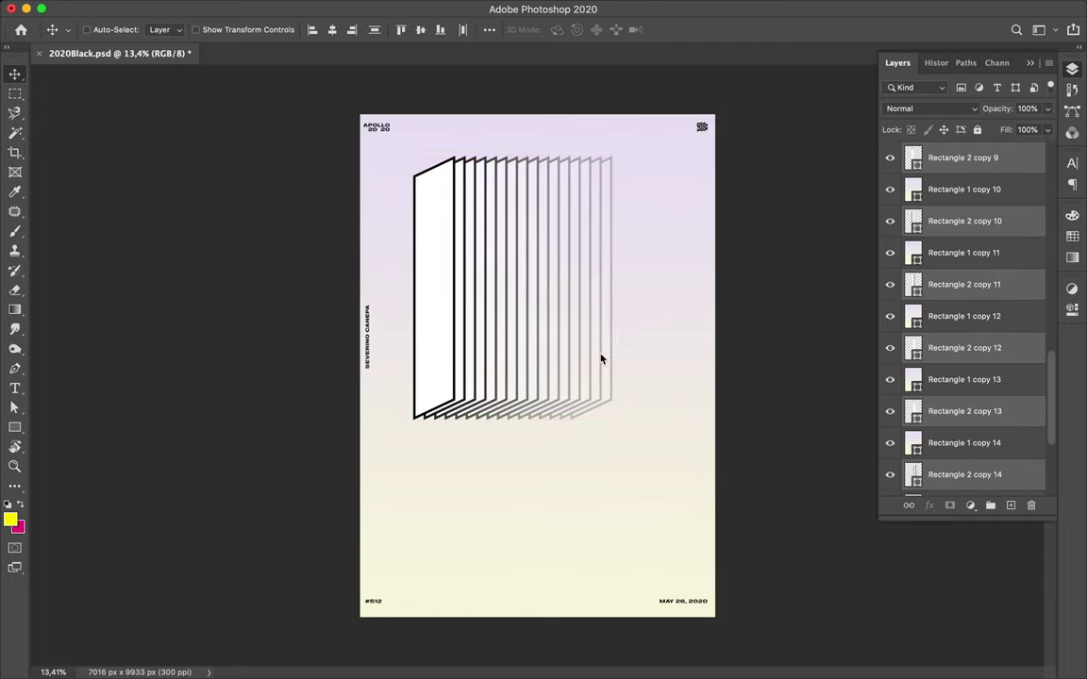
Step: Duplicate the copy 14–16 pairs as copies 17–19 and shift their outlines right
{"action": "left_click", "coordinate": [963, 423]}
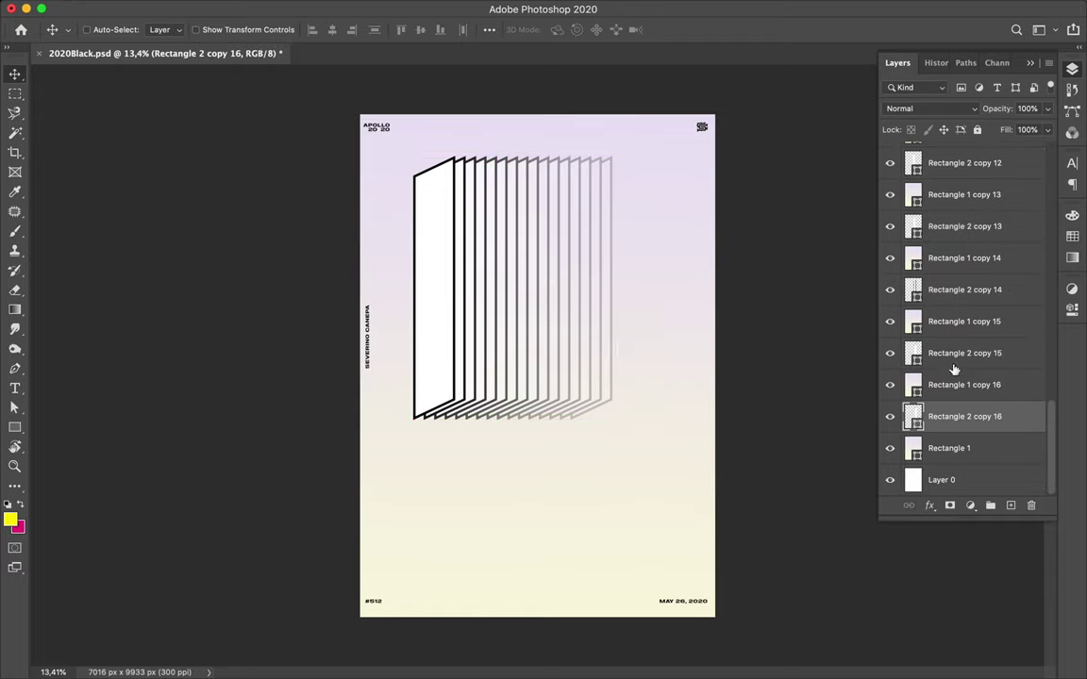
{"action": "left_click", "coordinate": [936, 267], "text": "shift"}
{"action": "left_click_drag", "start_coordinate": [909, 296], "coordinate": [905, 429]}
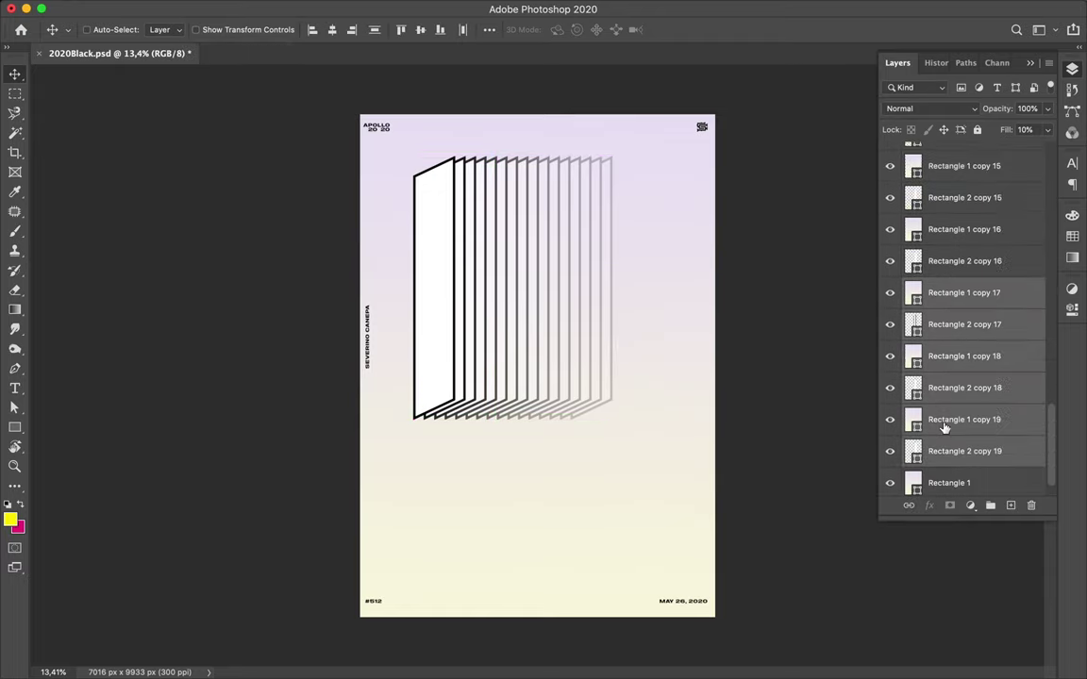
{"action": "left_click", "coordinate": [943, 300]}
{"action": "left_click", "coordinate": [942, 354], "text": "super"}
{"action": "left_click", "coordinate": [945, 416], "text": "super"}
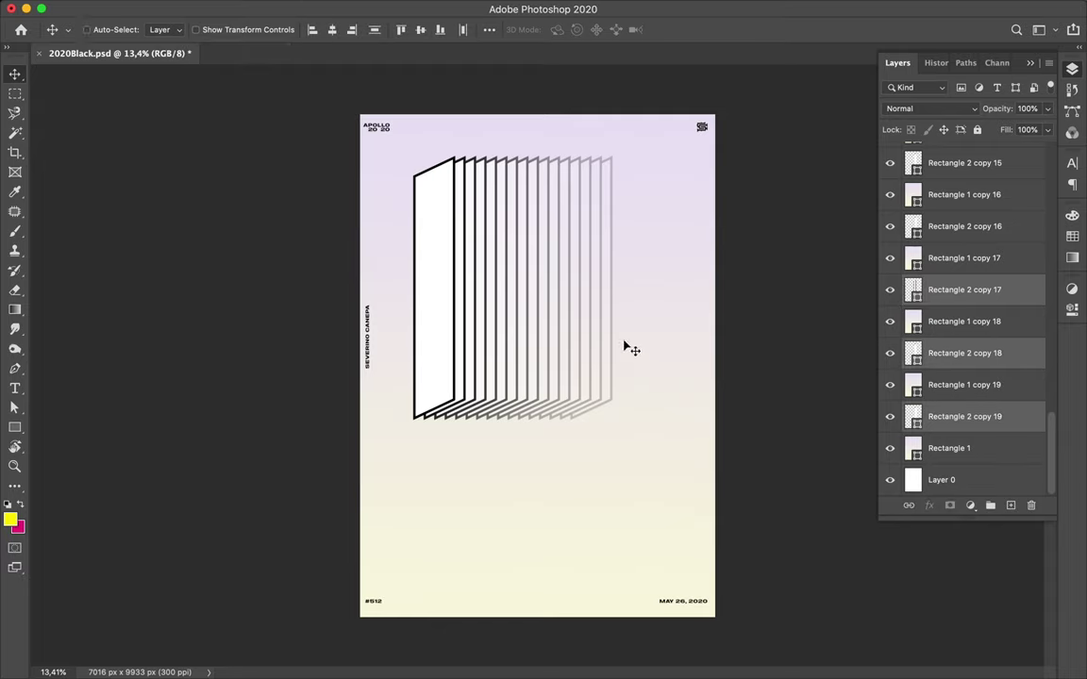
{"action": "left_click_drag", "start_coordinate": [608, 345], "coordinate": [638, 345]}
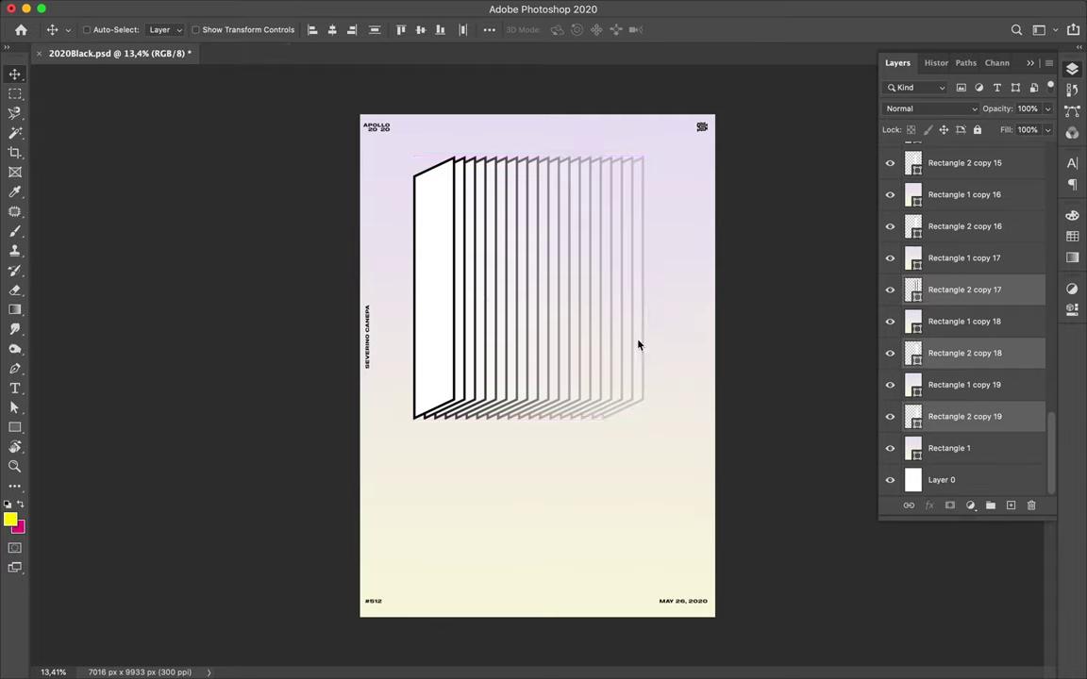
Step: Duplicate the last three pairs as copies 20–22 and move their outlines right
{"action": "left_click", "coordinate": [947, 423]}
{"action": "left_click", "coordinate": [961, 255], "text": "shift"}
{"action": "left_click_drag", "start_coordinate": [960, 255], "coordinate": [951, 427]}
{"action": "scroll", "coordinate": [977, 400], "scroll_direction": "down", "scroll_amount": 3}
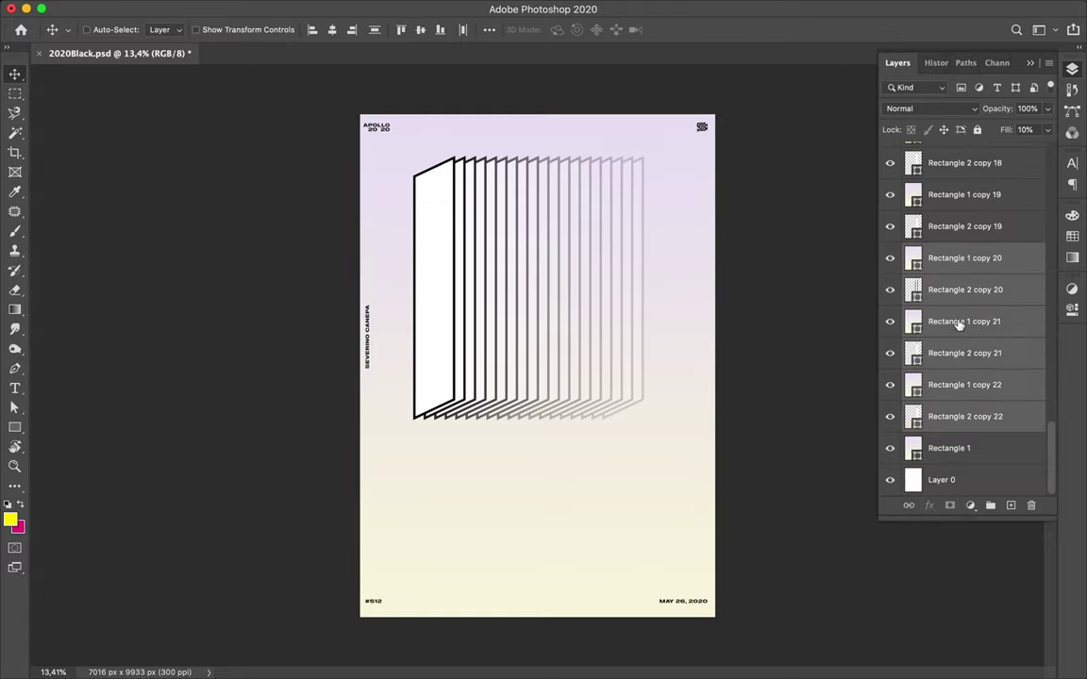
{"action": "left_click", "coordinate": [946, 300]}
{"action": "left_click", "coordinate": [943, 354], "text": "super"}
{"action": "left_click", "coordinate": [944, 416], "text": "super"}
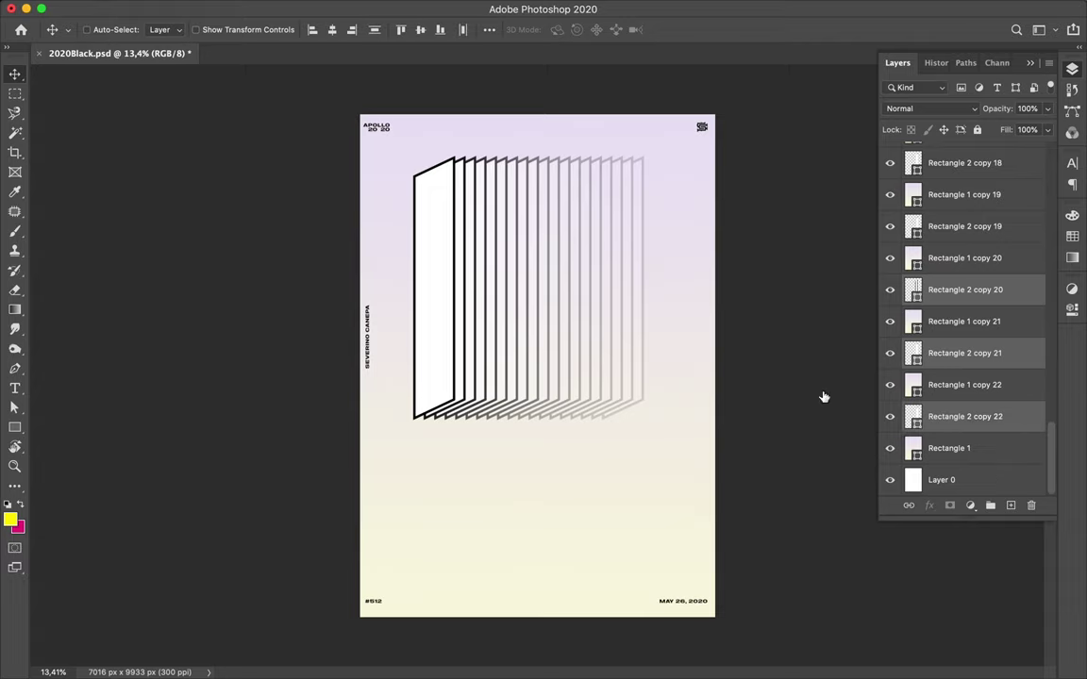
{"action": "left_click_drag", "start_coordinate": [634, 374], "coordinate": [673, 371]}
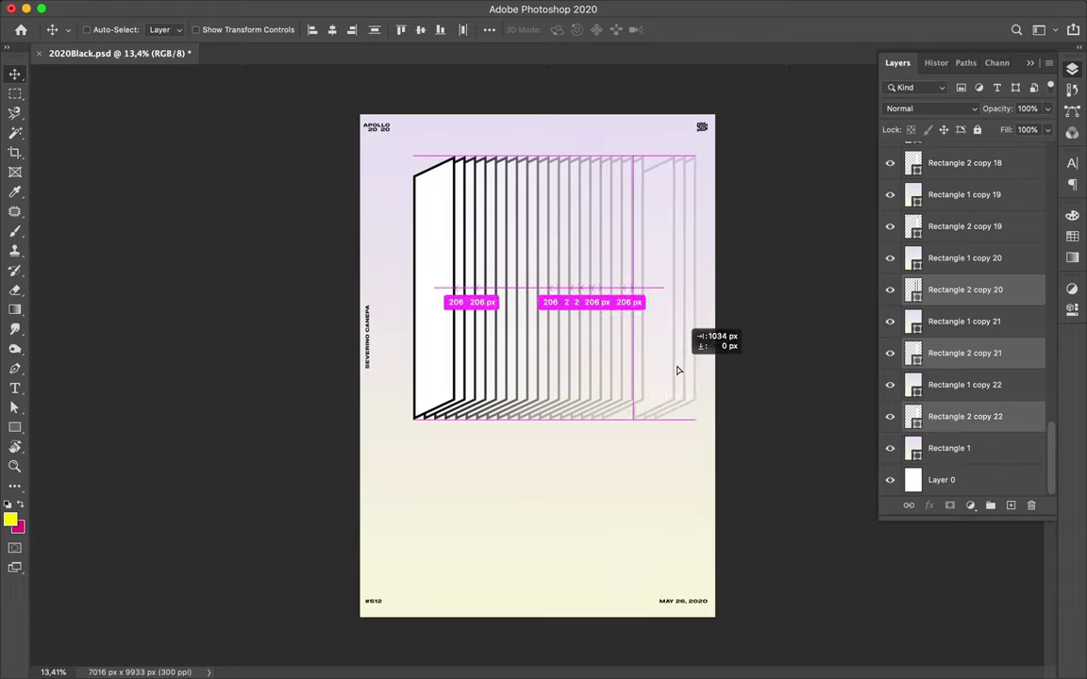
{"action": "left_click_drag", "start_coordinate": [673, 371], "coordinate": [667, 372]}
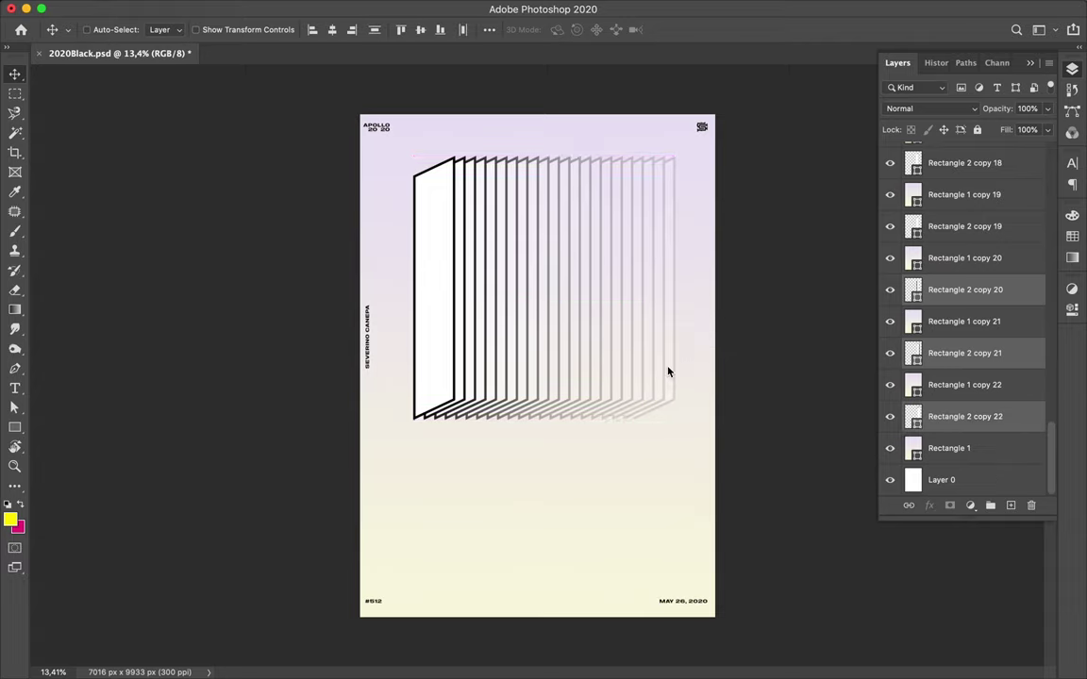
Step: Duplicate the copy 20–22 pairs as copies 23–25 and move their outlines right
{"action": "left_click", "coordinate": [941, 257], "text": "shift"}
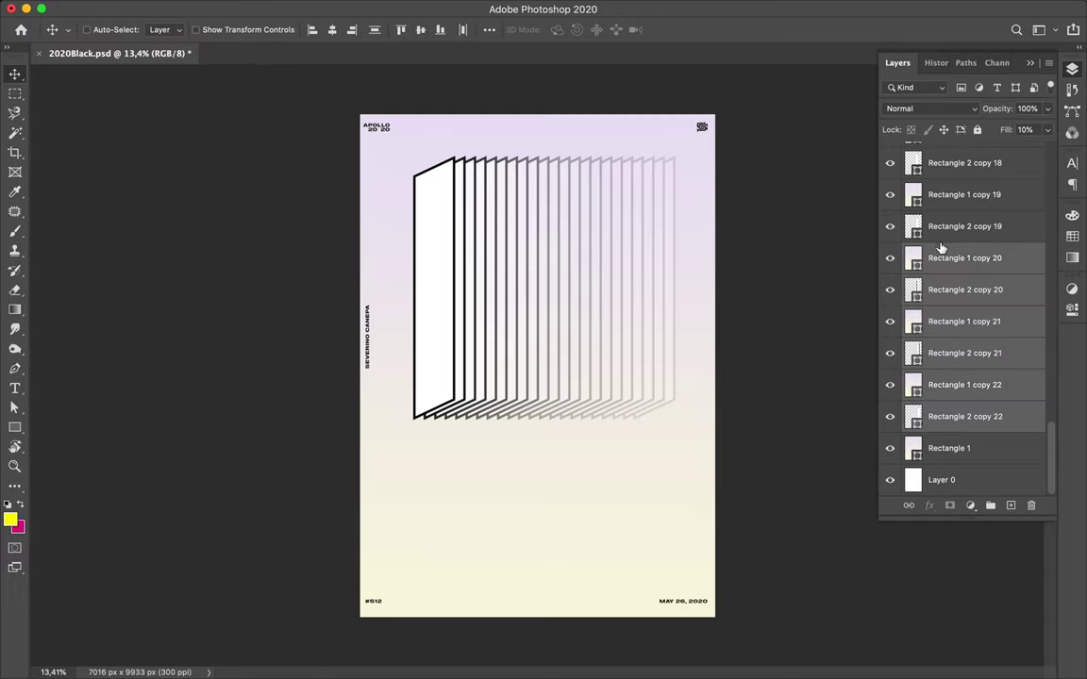
{"action": "left_click_drag", "start_coordinate": [943, 259], "coordinate": [944, 433]}
{"action": "left_click", "coordinate": [956, 294]}
{"action": "left_click", "coordinate": [953, 353], "text": "super"}
{"action": "left_click", "coordinate": [951, 418], "text": "super"}
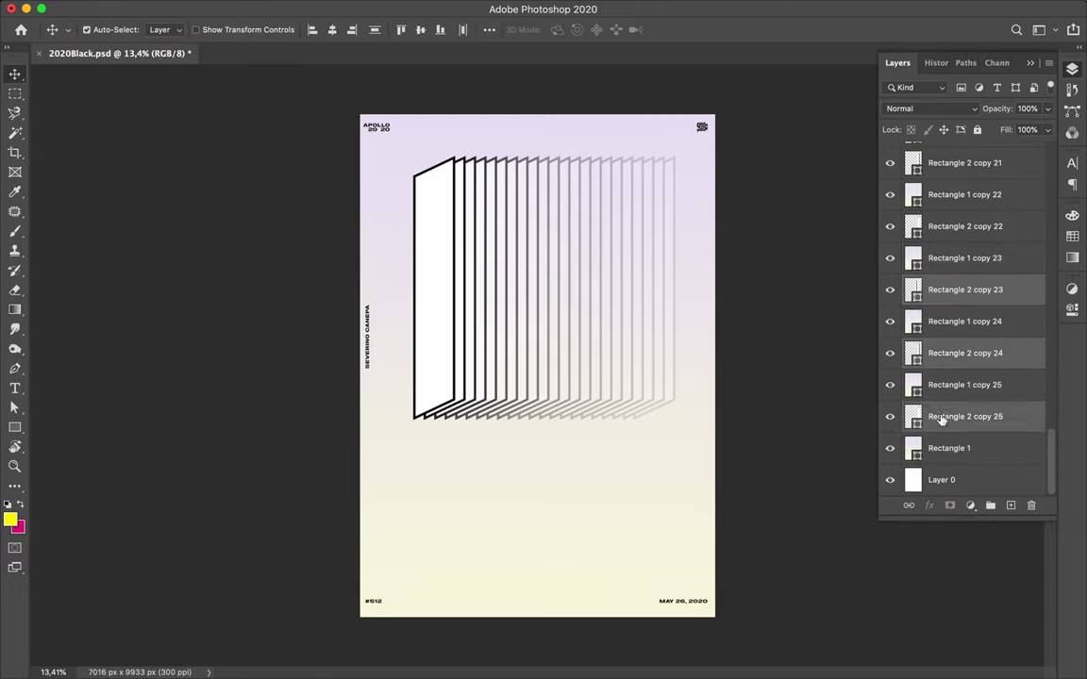
{"action": "left_click_drag", "start_coordinate": [668, 333], "coordinate": [697, 333]}
Step: Duplicate the last pairs as copies 26–28 and move their outlines to the page edge
{"action": "left_click", "coordinate": [955, 418]}
{"action": "left_click", "coordinate": [913, 267], "text": "shift"}
{"action": "left_click_drag", "start_coordinate": [912, 267], "coordinate": [939, 427]}
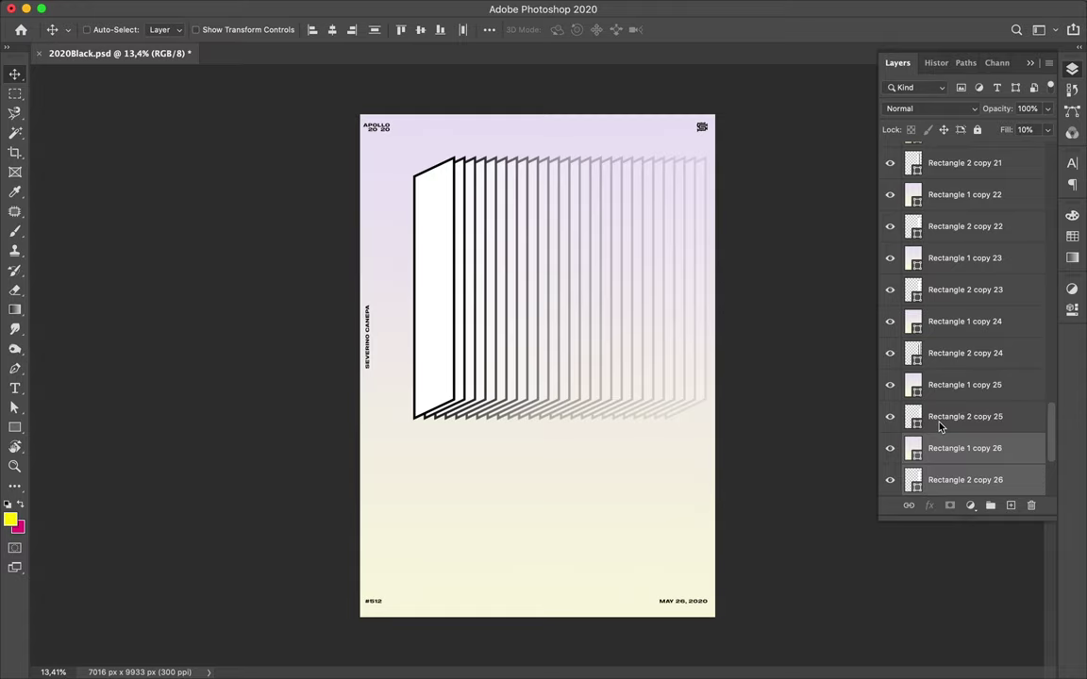
{"action": "scroll", "coordinate": [940, 426], "scroll_direction": "down", "scroll_amount": 3}
{"action": "left_click", "coordinate": [946, 292]}
{"action": "left_click", "coordinate": [948, 354], "text": "ctrl"}
{"action": "left_click", "coordinate": [950, 418], "text": "ctrl"}
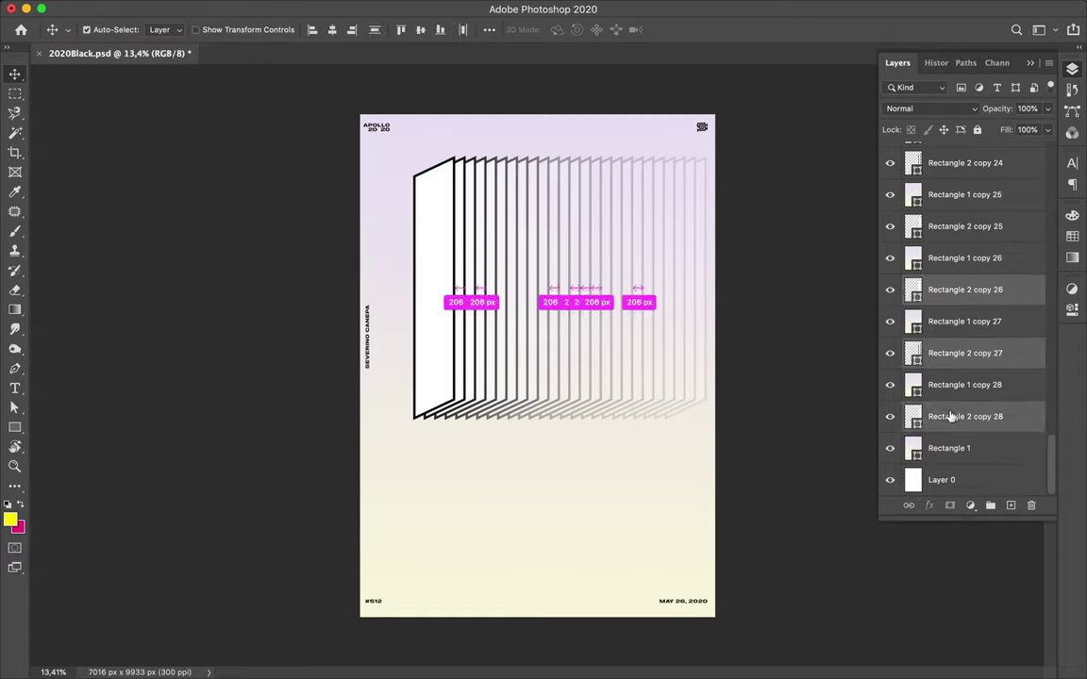
{"action": "left_click_drag", "start_coordinate": [704, 353], "coordinate": [726, 355]}
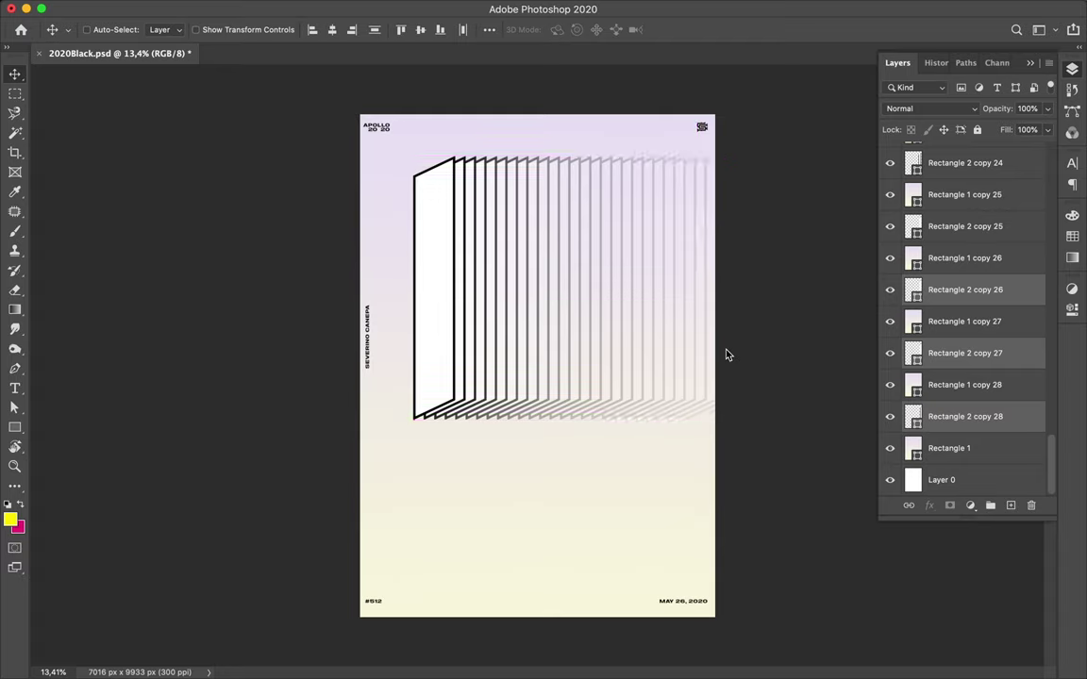
{"action": "left_click", "coordinate": [973, 427]}
{"action": "scroll", "coordinate": [977, 427], "scroll_direction": "up", "scroll_amount": 5}
{"action": "scroll", "coordinate": [987, 427], "scroll_direction": "up", "scroll_amount": 10}
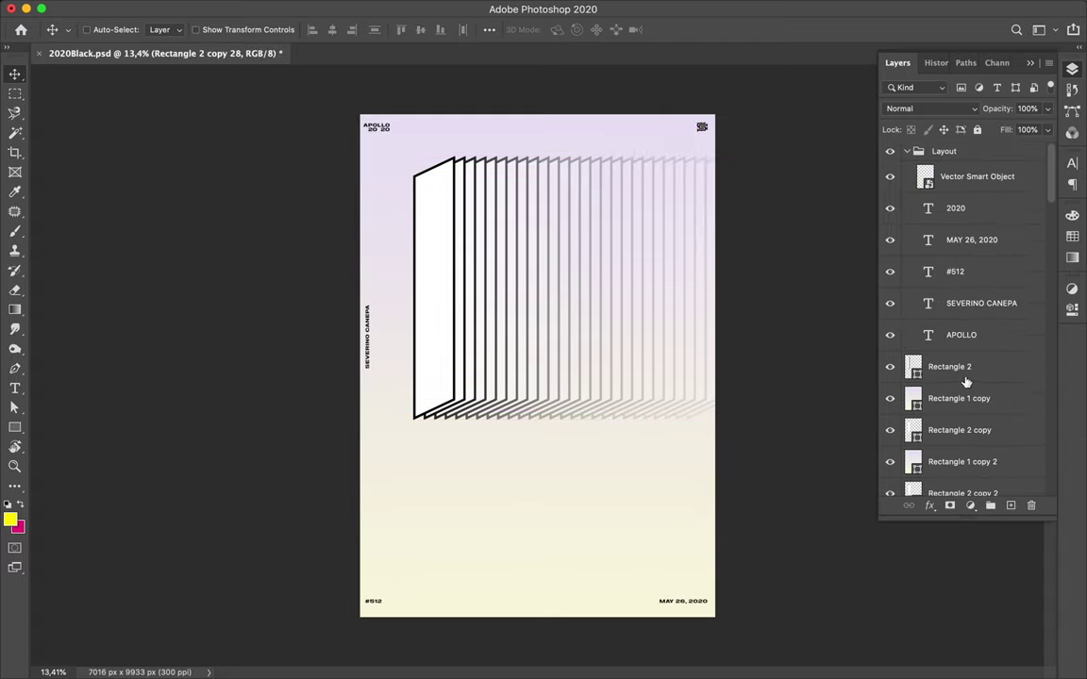
Step: Try moving the selected panel series, then undo that move
{"action": "left_click", "coordinate": [966, 381], "text": "shift"}
{"action": "left_click_drag", "start_coordinate": [692, 332], "coordinate": [663, 332]}
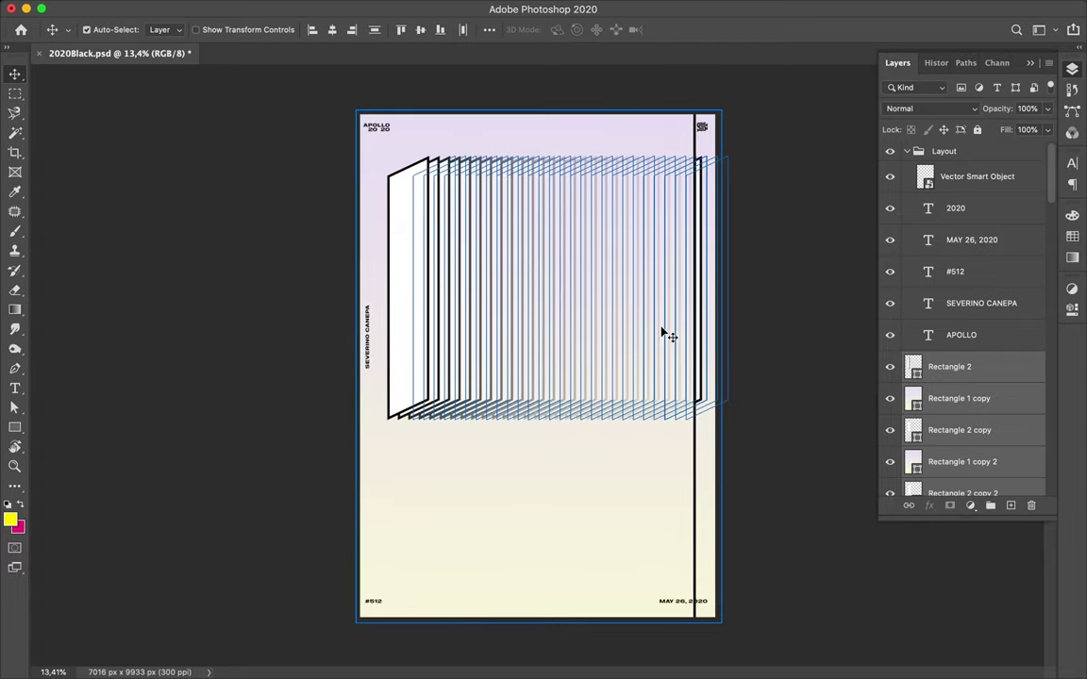
{"action": "key", "text": "ctrl+z"}
Step: Select Rectangle 2 and all its outline copies 1 through 28 together
{"action": "left_click", "coordinate": [967, 369]}
{"action": "scroll", "coordinate": [967, 369], "scroll_direction": "down", "scroll_amount": 2}
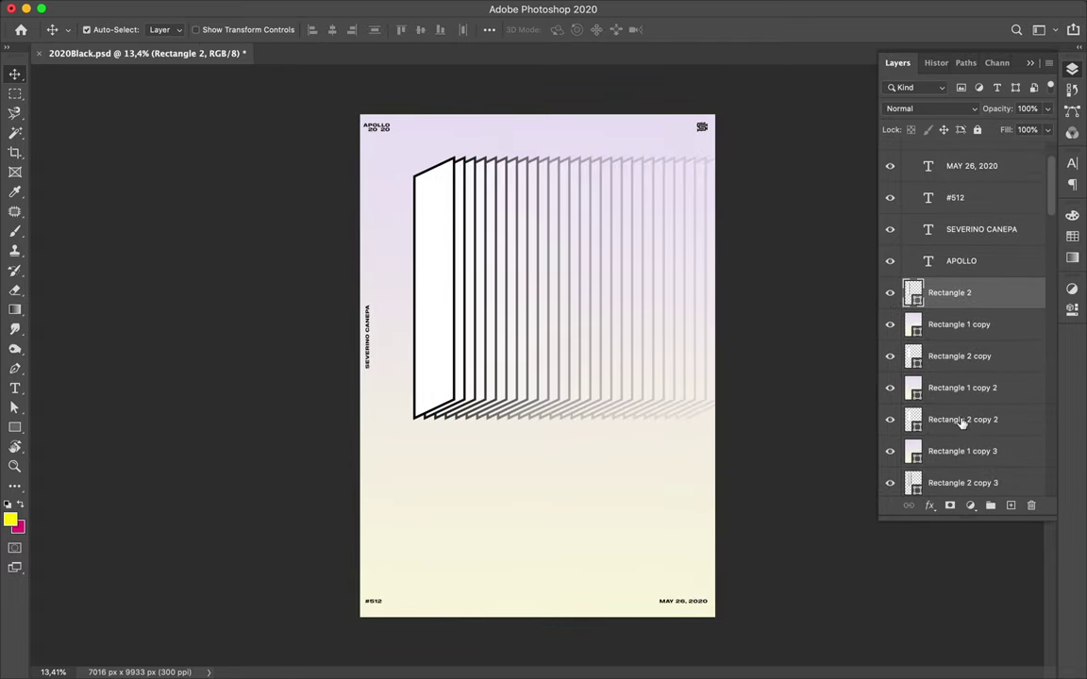
{"action": "left_click", "coordinate": [959, 356], "text": "ctrl"}
{"action": "scroll", "coordinate": [962, 378], "scroll_direction": "down", "scroll_amount": 2}
{"action": "left_click", "coordinate": [962, 355], "text": "ctrl"}
{"action": "scroll", "coordinate": [962, 340], "scroll_direction": "down", "scroll_amount": 3}
{"action": "left_click", "coordinate": [962, 290], "text": "ctrl"}
{"action": "left_click", "coordinate": [967, 353], "text": "ctrl"}
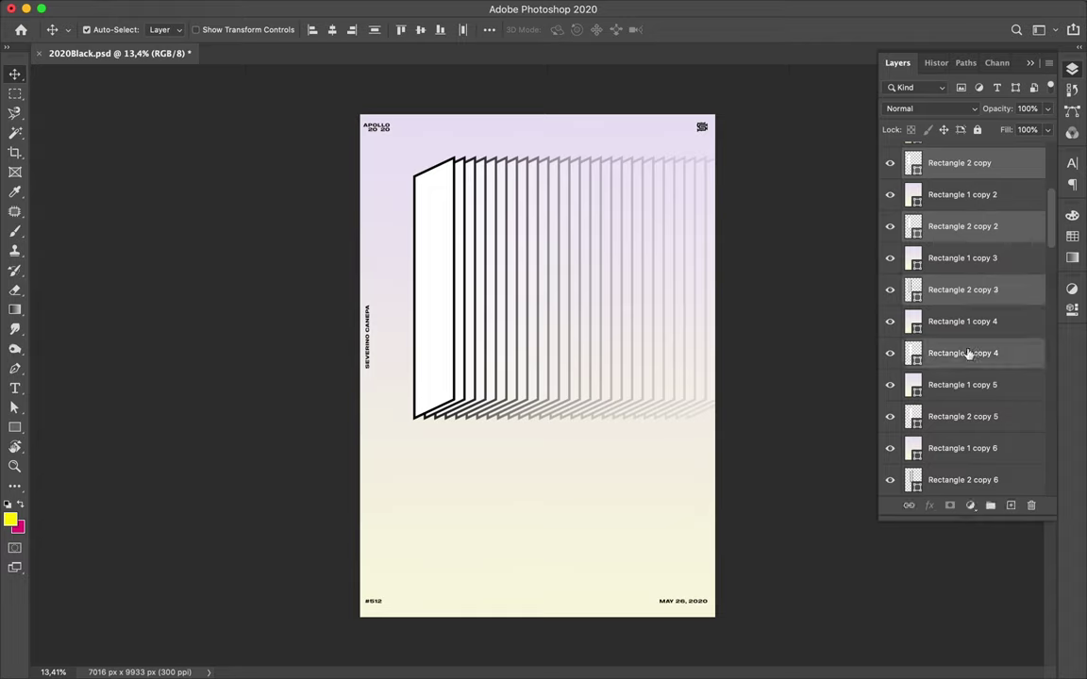
{"action": "left_click", "coordinate": [977, 416], "text": "ctrl"}
{"action": "scroll", "coordinate": [972, 396], "scroll_direction": "down", "scroll_amount": 3}
{"action": "left_click", "coordinate": [966, 375], "text": "ctrl"}
{"action": "scroll", "coordinate": [962, 415], "scroll_direction": "down", "scroll_amount": 3}
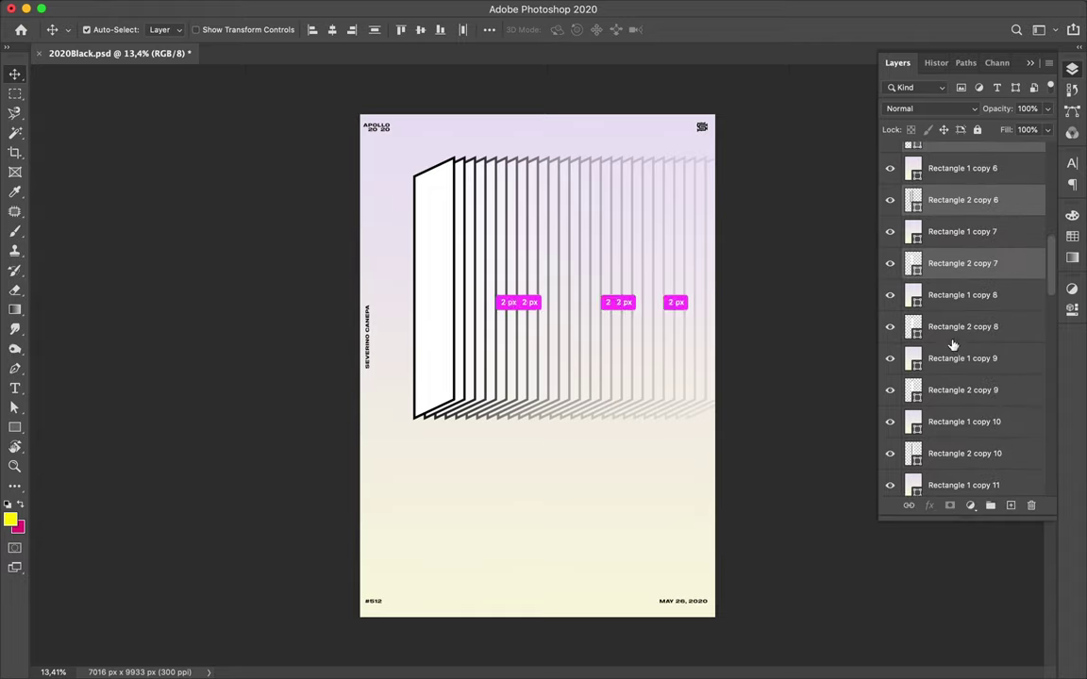
{"action": "left_click", "coordinate": [957, 390], "text": "ctrl"}
{"action": "scroll", "coordinate": [959, 377], "scroll_direction": "down", "scroll_amount": 2}
{"action": "left_click", "coordinate": [965, 315], "text": "ctrl"}
{"action": "left_click", "coordinate": [962, 379], "text": "ctrl"}
{"action": "left_click", "coordinate": [962, 442], "text": "ctrl"}
{"action": "scroll", "coordinate": [960, 439], "scroll_direction": "down", "scroll_amount": 3}
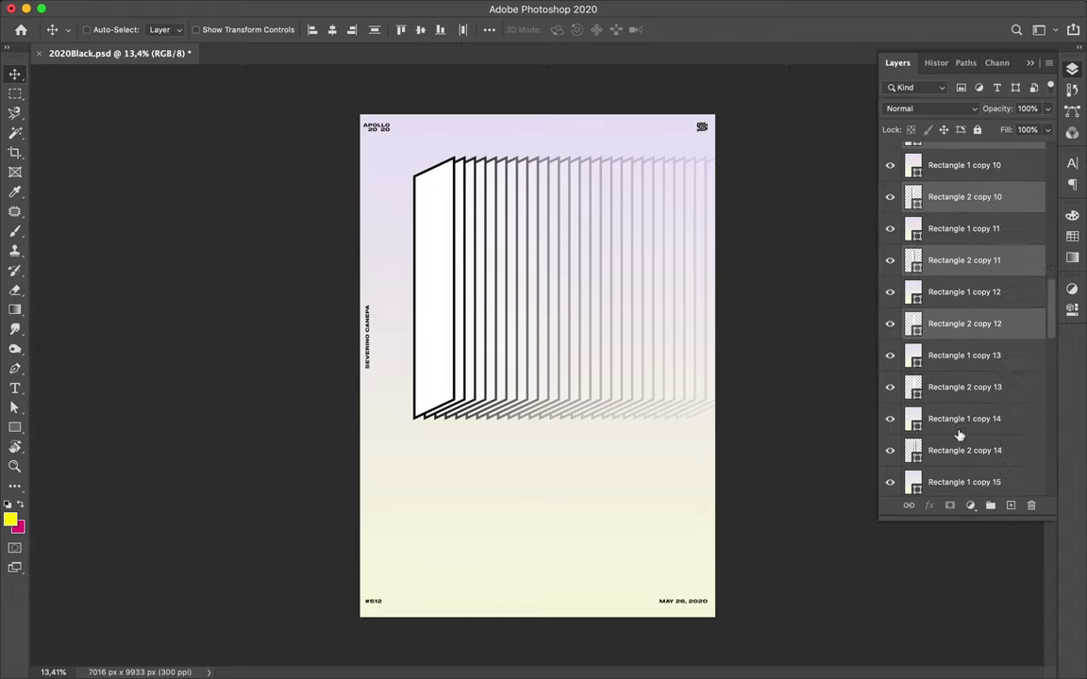
{"action": "left_click", "coordinate": [956, 389], "text": "ctrl"}
{"action": "left_click", "coordinate": [953, 452], "text": "ctrl"}
{"action": "scroll", "coordinate": [953, 444], "scroll_direction": "down", "scroll_amount": 3}
{"action": "left_click", "coordinate": [951, 405], "text": "ctrl"}
{"action": "left_click", "coordinate": [951, 461], "text": "ctrl"}
{"action": "scroll", "coordinate": [951, 461], "scroll_direction": "down", "scroll_amount": 3}
{"action": "left_click", "coordinate": [953, 380], "text": "ctrl"}
{"action": "left_click", "coordinate": [953, 444], "text": "ctrl"}
{"action": "scroll", "coordinate": [953, 444], "scroll_direction": "down", "scroll_amount": 3}
{"action": "left_click", "coordinate": [951, 362], "text": "ctrl"}
{"action": "scroll", "coordinate": [951, 362], "scroll_direction": "down", "scroll_amount": 3}
{"action": "left_click", "coordinate": [951, 323], "text": "ctrl"}
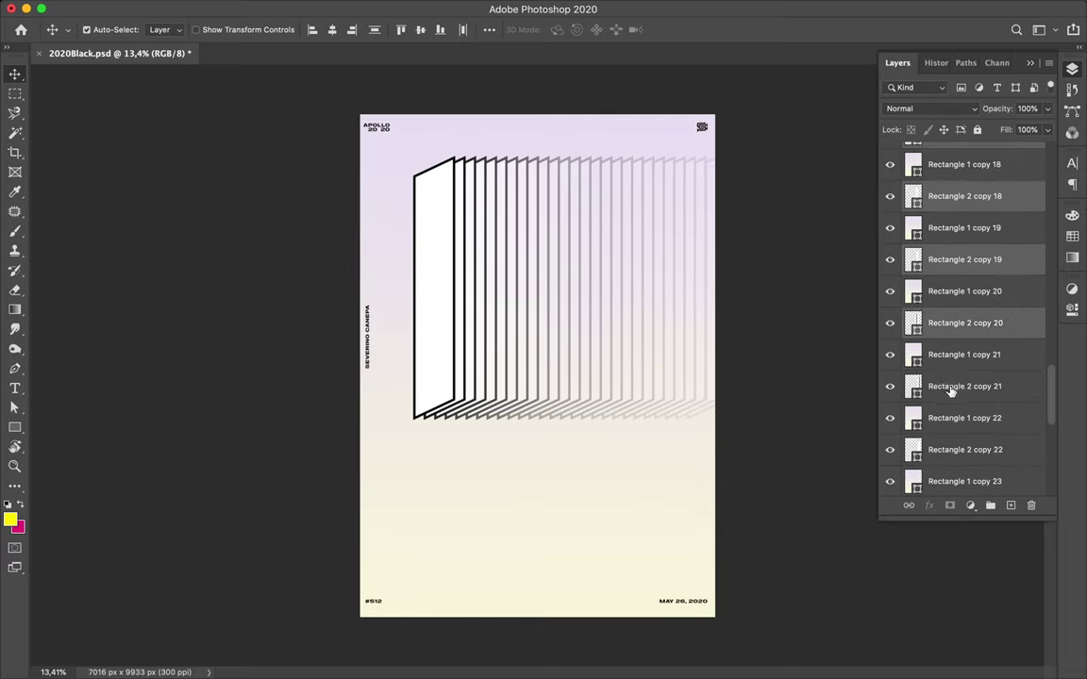
{"action": "left_click", "coordinate": [951, 389], "text": "ctrl"}
{"action": "scroll", "coordinate": [951, 390], "scroll_direction": "down", "scroll_amount": 3}
{"action": "left_click", "coordinate": [951, 341], "text": "ctrl"}
{"action": "scroll", "coordinate": [951, 358], "scroll_direction": "down", "scroll_amount": 3}
{"action": "left_click", "coordinate": [952, 358], "text": "ctrl"}
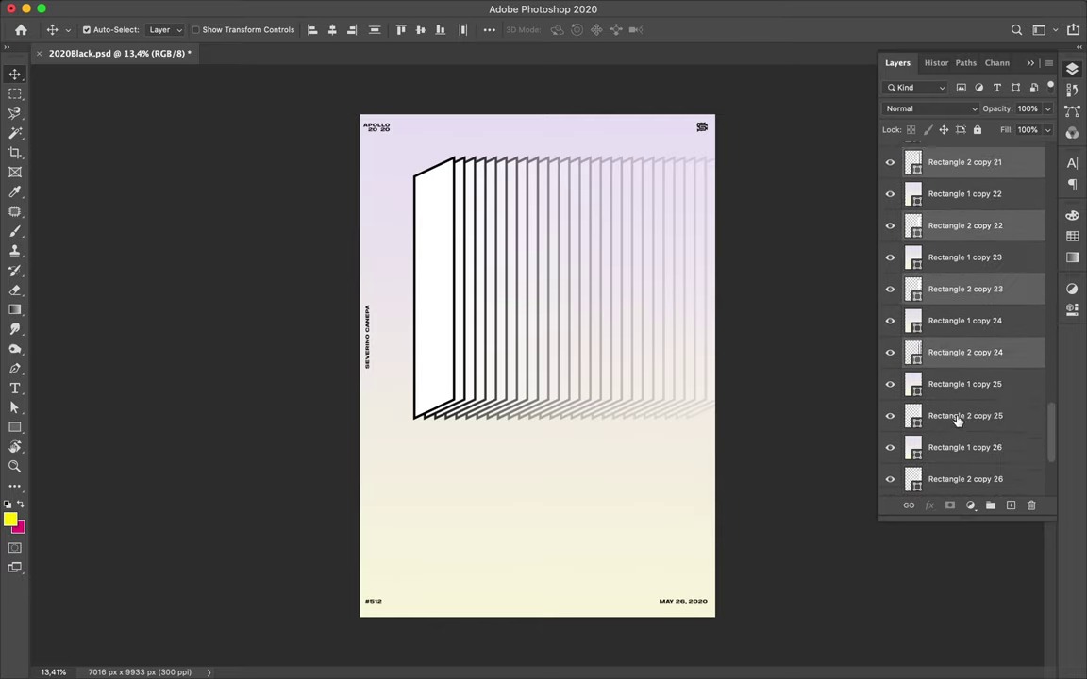
{"action": "left_click", "coordinate": [956, 419], "text": "ctrl"}
{"action": "scroll", "coordinate": [955, 420], "scroll_direction": "down", "scroll_amount": 3}
{"action": "left_click", "coordinate": [956, 420], "text": "ctrl"}
{"action": "left_click", "coordinate": [955, 419], "text": "ctrl"}
{"action": "scroll", "coordinate": [956, 420], "scroll_direction": "down", "scroll_amount": 3}
{"action": "left_click", "coordinate": [953, 419], "text": "ctrl"}
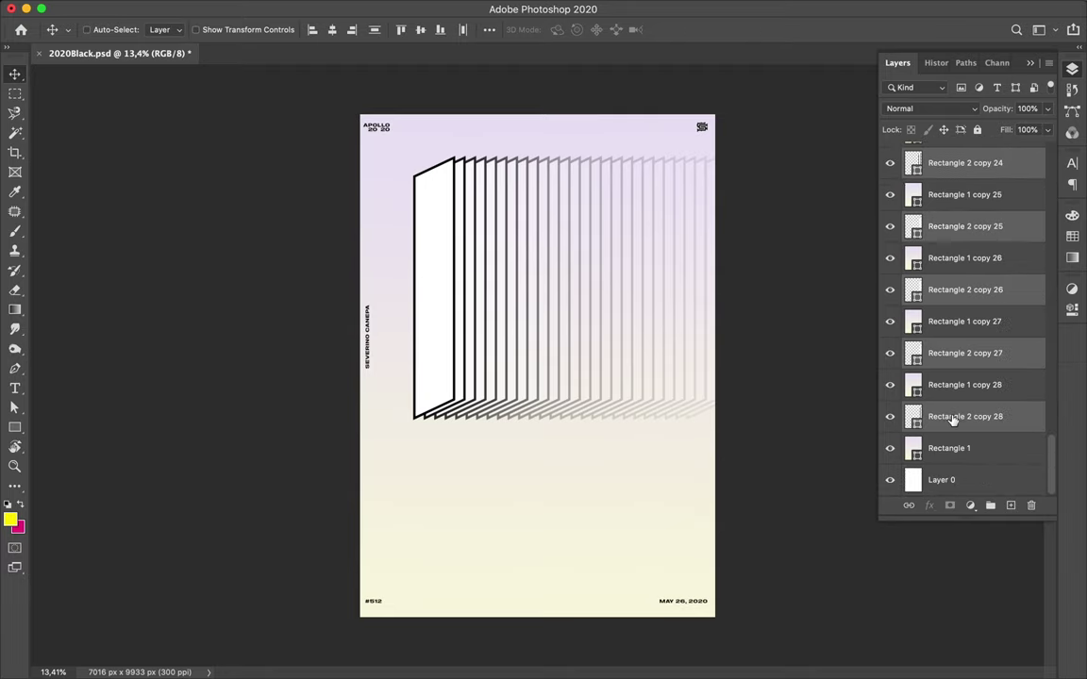
Step: Shift the whole panel row about 727 px left, then select only Rectangle 2 copy 28
{"action": "left_click_drag", "start_coordinate": [589, 375], "coordinate": [561, 377]}
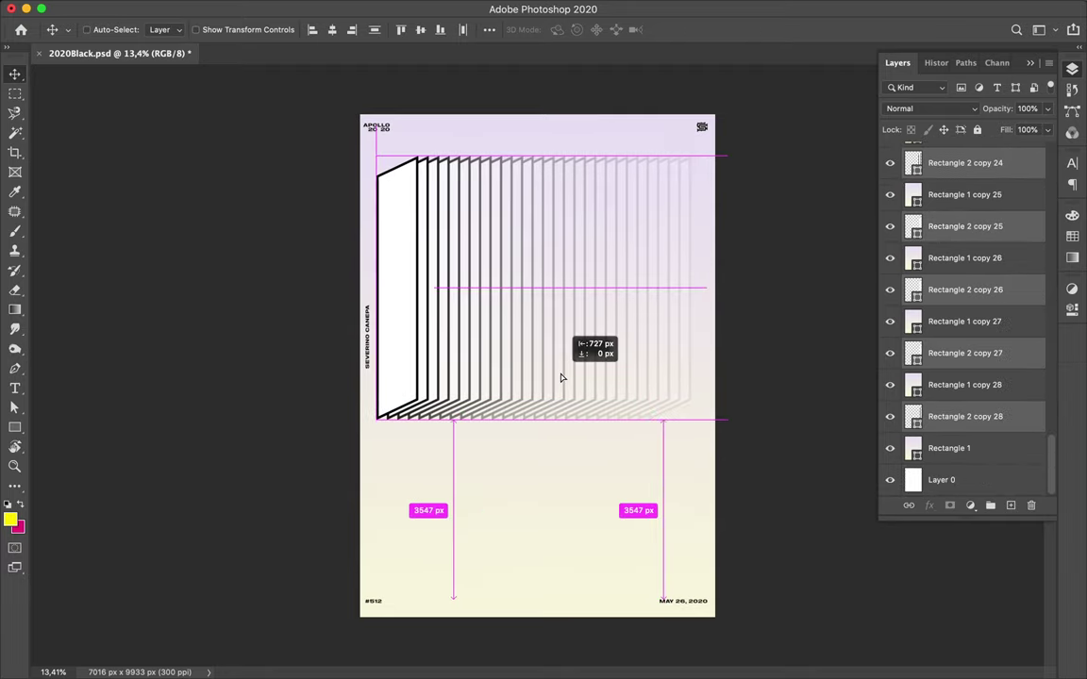
{"action": "left_click_drag", "start_coordinate": [561, 377], "coordinate": [561, 377]}
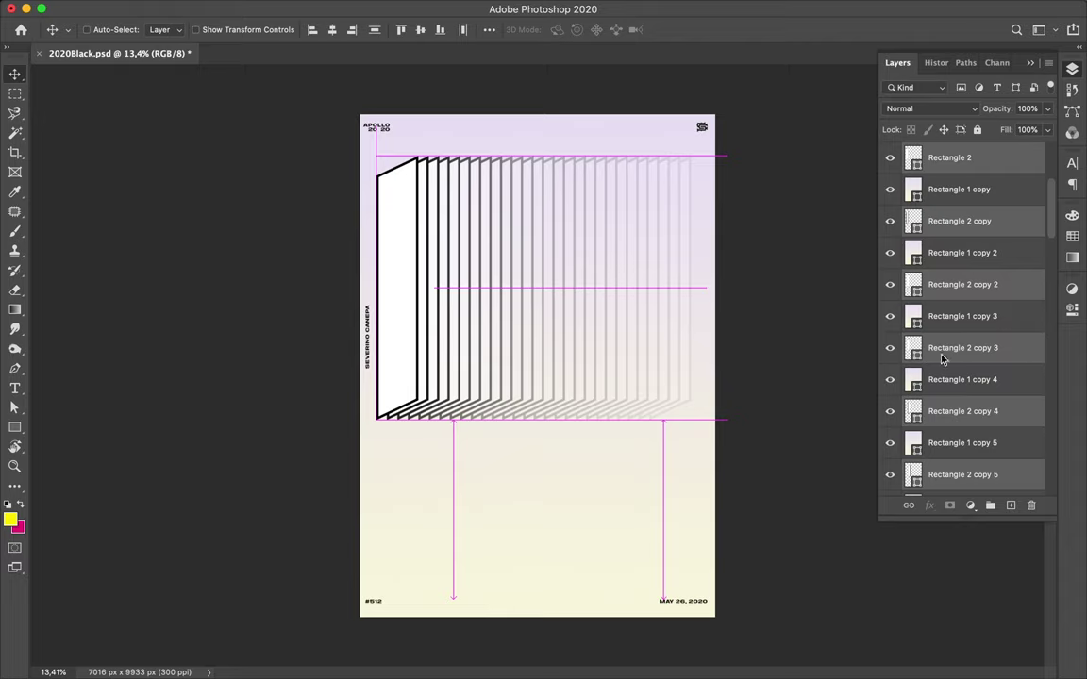
{"action": "scroll", "coordinate": [953, 354], "scroll_direction": "down", "scroll_amount": 5}
{"action": "scroll", "coordinate": [953, 353], "scroll_direction": "down", "scroll_amount": 10}
{"action": "scroll", "coordinate": [963, 396], "scroll_direction": "down", "scroll_amount": 8}
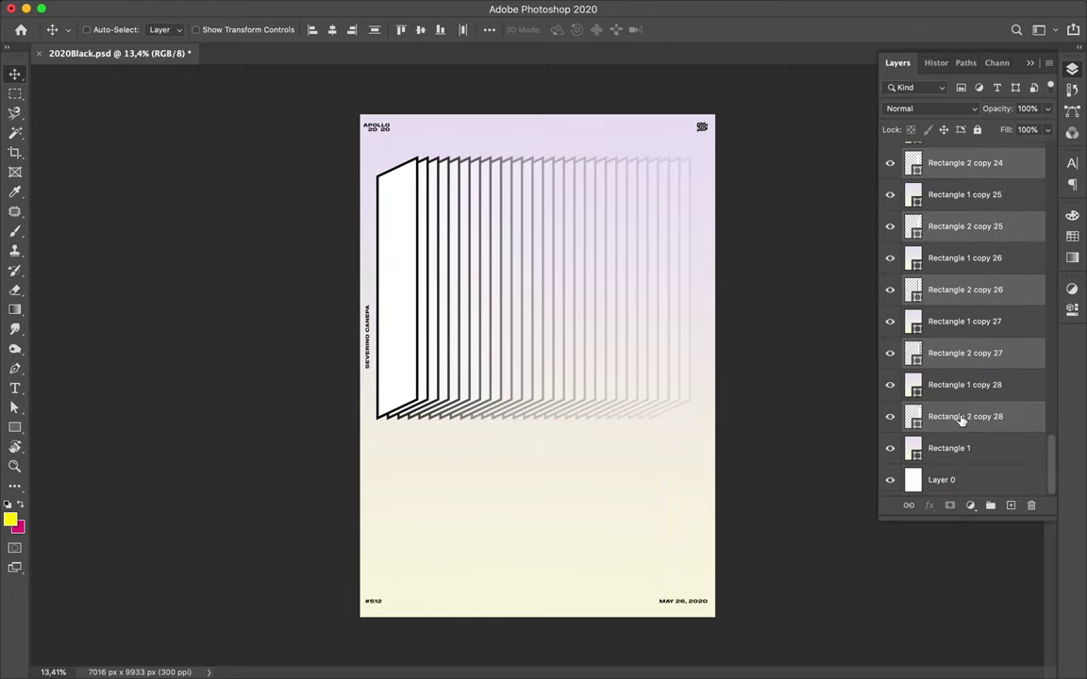
{"action": "left_click", "coordinate": [960, 418]}
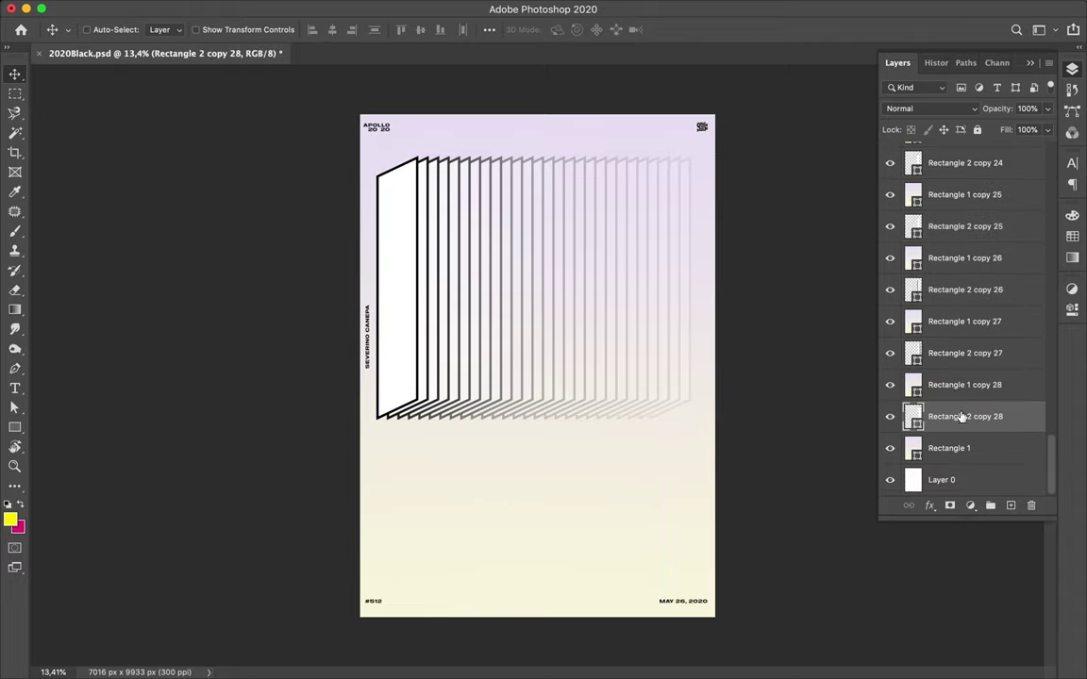
Step: Duplicate the last three panel pairs as copies 29–31 and move the new outlines 622 px right
{"action": "left_click", "coordinate": [939, 271], "text": "shift"}
{"action": "left_click_drag", "start_coordinate": [943, 283], "coordinate": [943, 434]}
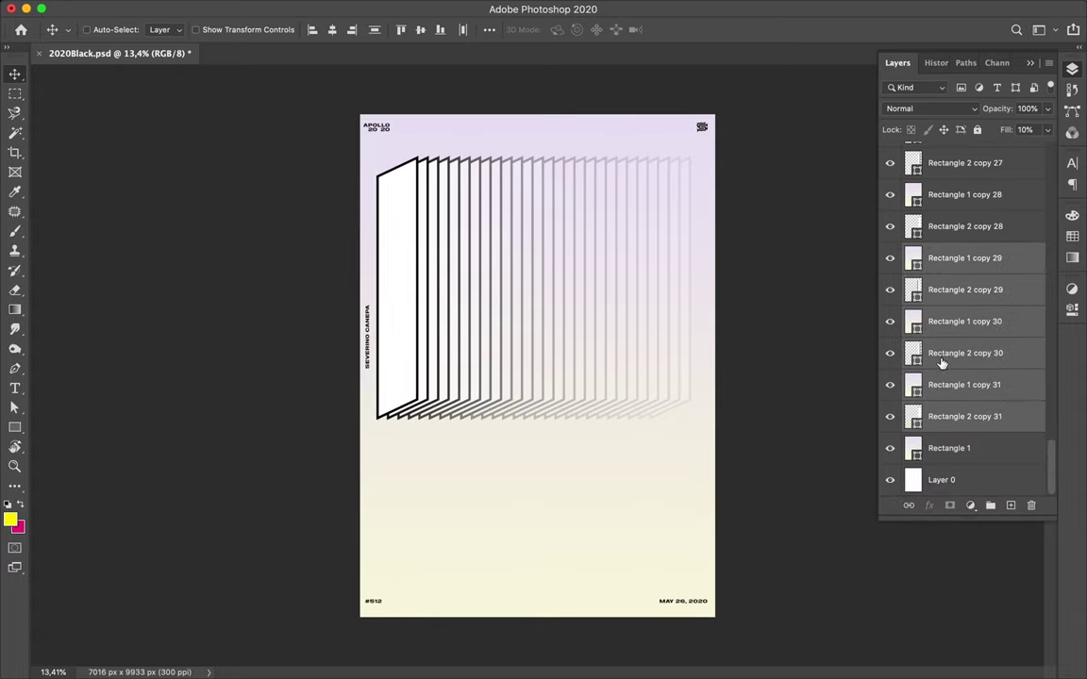
{"action": "left_click", "coordinate": [953, 290]}
{"action": "left_click", "coordinate": [952, 352], "text": "super"}
{"action": "left_click", "coordinate": [953, 416], "text": "super"}
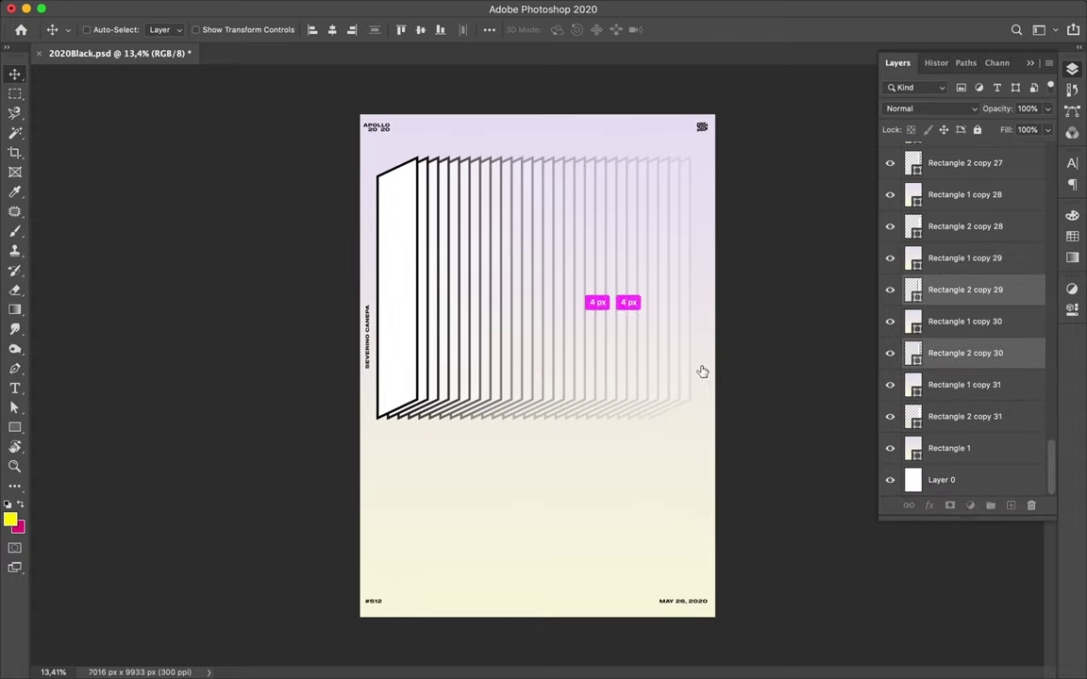
{"action": "left_click_drag", "start_coordinate": [666, 368], "coordinate": [702, 367]}
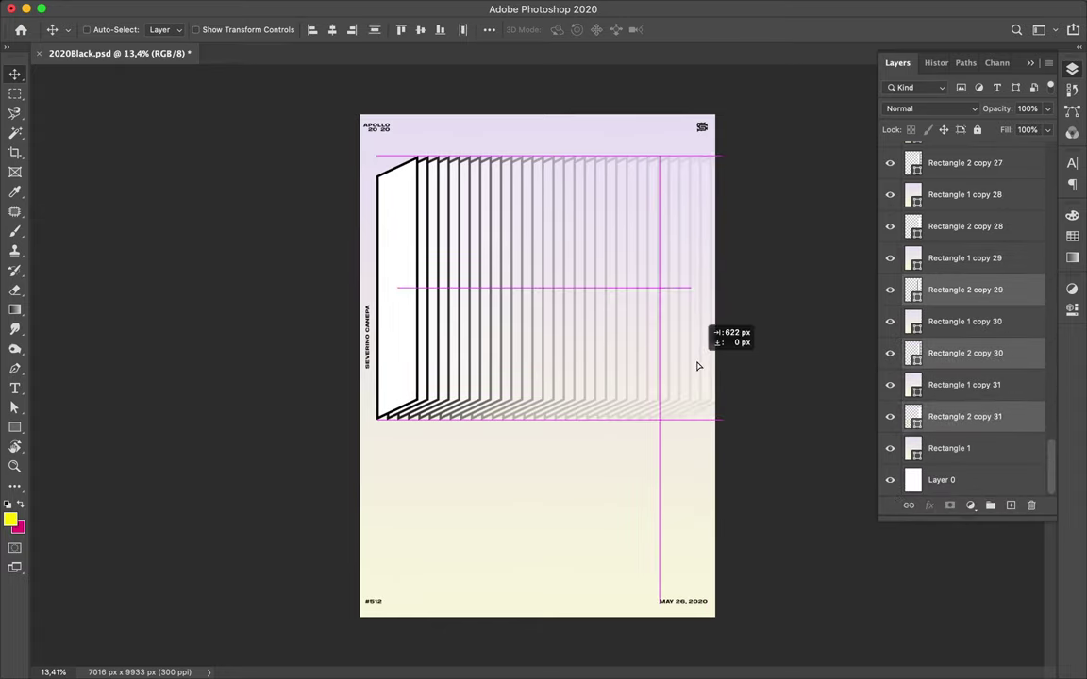
{"action": "left_click_drag", "start_coordinate": [702, 367], "coordinate": [696, 369]}
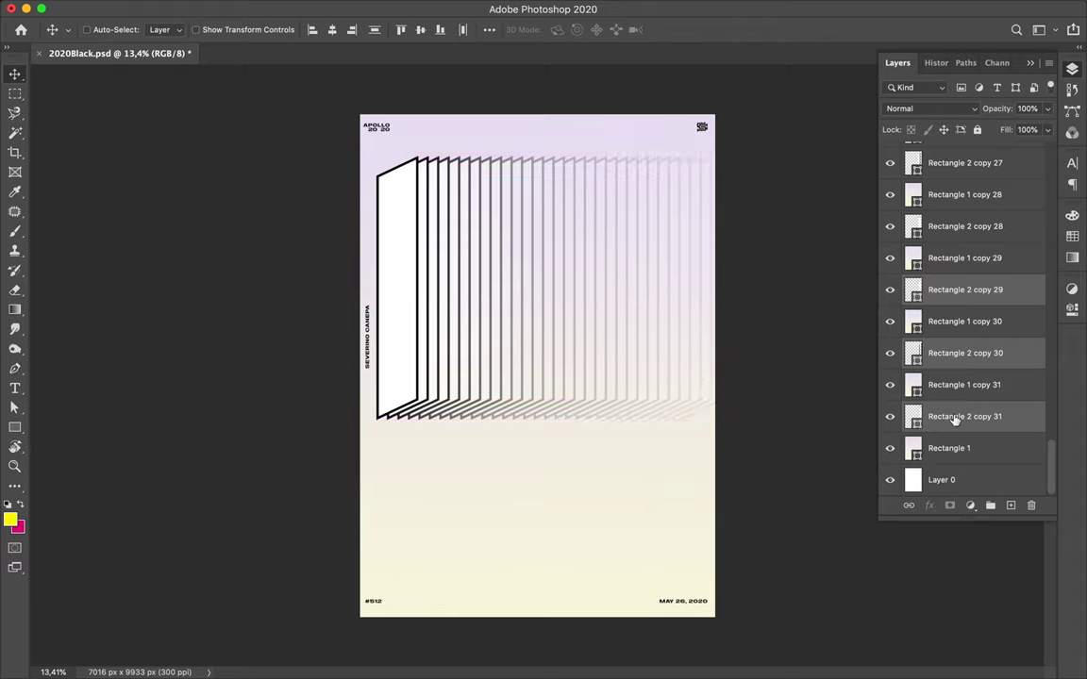
Step: Select every Rectangle 2 outline layer, from the newest copies back to the original
{"action": "scroll", "coordinate": [948, 391], "scroll_direction": "up", "scroll_amount": 4}
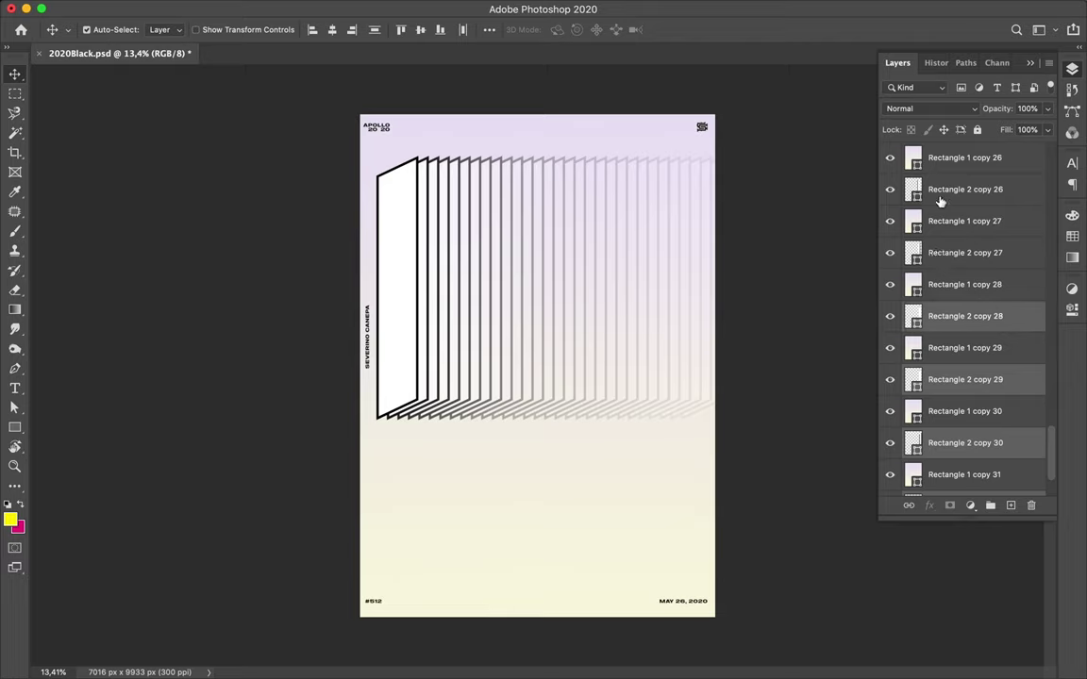
{"action": "scroll", "coordinate": [953, 227], "scroll_direction": "up", "scroll_amount": 3}
{"action": "scroll", "coordinate": [970, 268], "scroll_direction": "up", "scroll_amount": 1}
{"action": "left_click", "coordinate": [972, 334], "text": "super"}
{"action": "left_click", "coordinate": [943, 274], "text": "super"}
{"action": "left_click", "coordinate": [946, 213], "text": "super"}
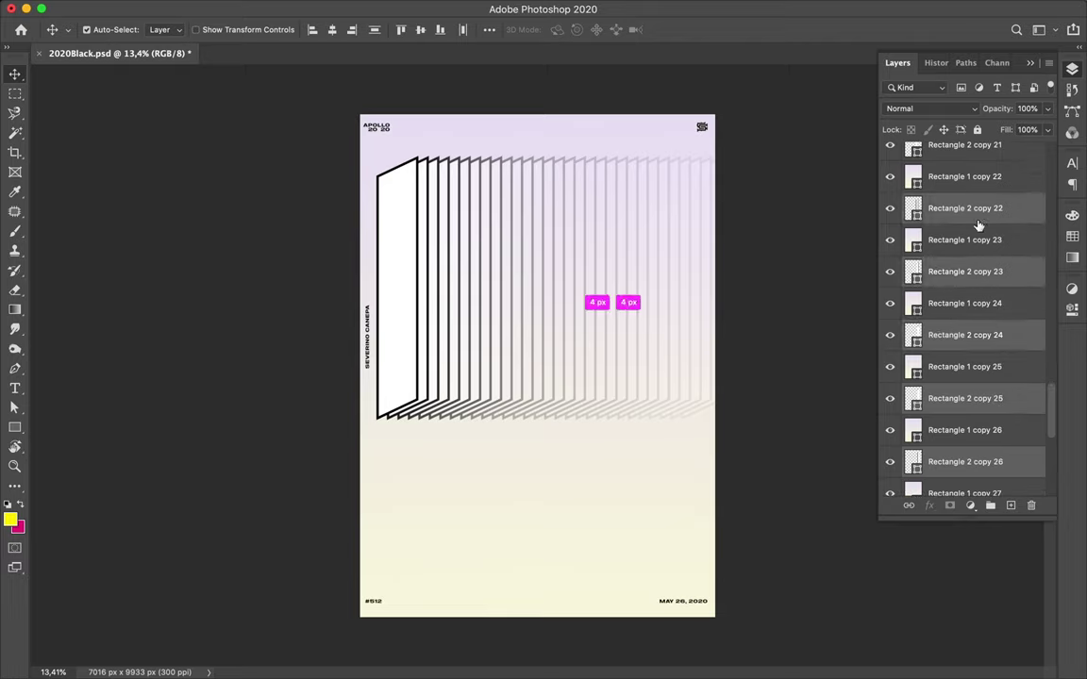
{"action": "scroll", "coordinate": [953, 283], "scroll_direction": "up", "scroll_amount": 5}
{"action": "left_click", "coordinate": [969, 325], "text": "super"}
{"action": "left_click", "coordinate": [948, 256], "text": "super"}
{"action": "scroll", "coordinate": [946, 209], "scroll_direction": "up", "scroll_amount": 3}
{"action": "left_click", "coordinate": [958, 316], "text": "super"}
{"action": "left_click", "coordinate": [948, 255], "text": "super"}
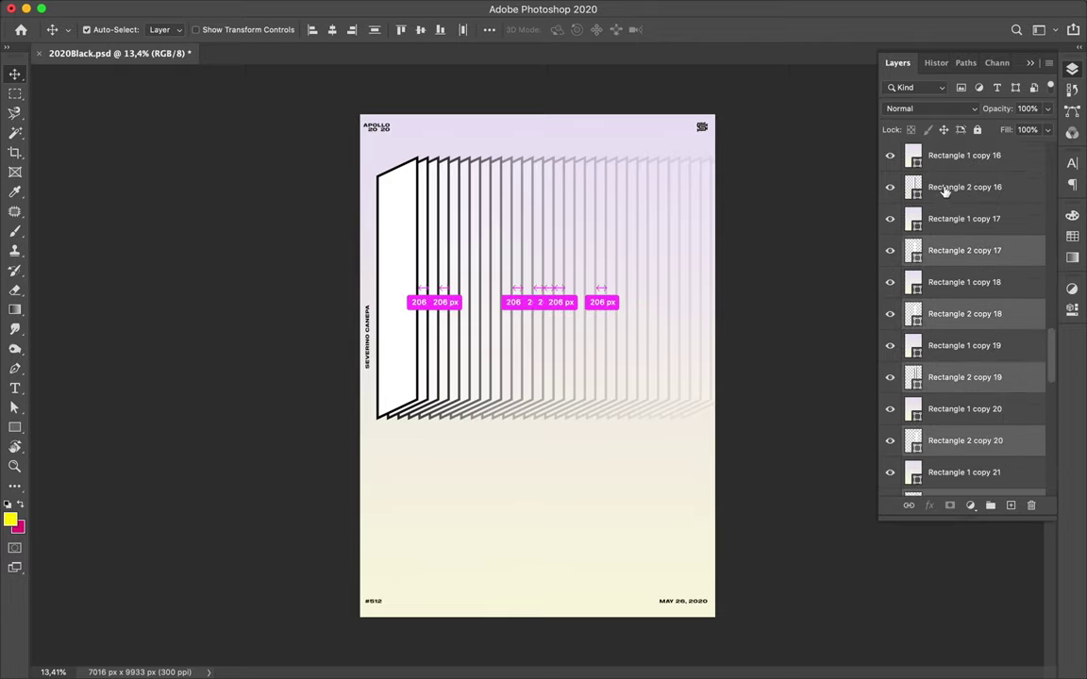
{"action": "left_click", "coordinate": [946, 193], "text": "super"}
{"action": "left_click", "coordinate": [953, 281], "text": "super"}
{"action": "left_click", "coordinate": [948, 219], "text": "super"}
{"action": "scroll", "coordinate": [948, 236], "scroll_direction": "up", "scroll_amount": 3}
{"action": "left_click", "coordinate": [958, 297], "text": "super"}
{"action": "left_click", "coordinate": [947, 233], "text": "super"}
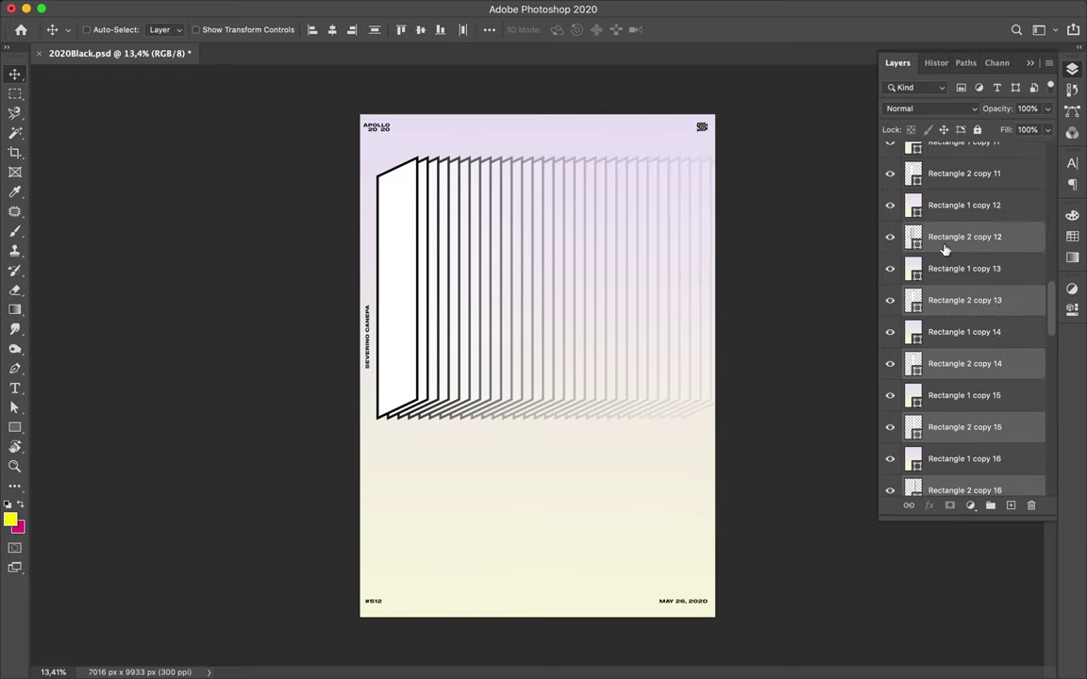
{"action": "left_click", "coordinate": [948, 283], "text": "super"}
{"action": "left_click", "coordinate": [945, 233], "text": "super"}
{"action": "left_click", "coordinate": [942, 179], "text": "super"}
{"action": "scroll", "coordinate": [942, 184], "scroll_direction": "up", "scroll_amount": 3}
{"action": "left_click", "coordinate": [965, 242], "text": "super"}
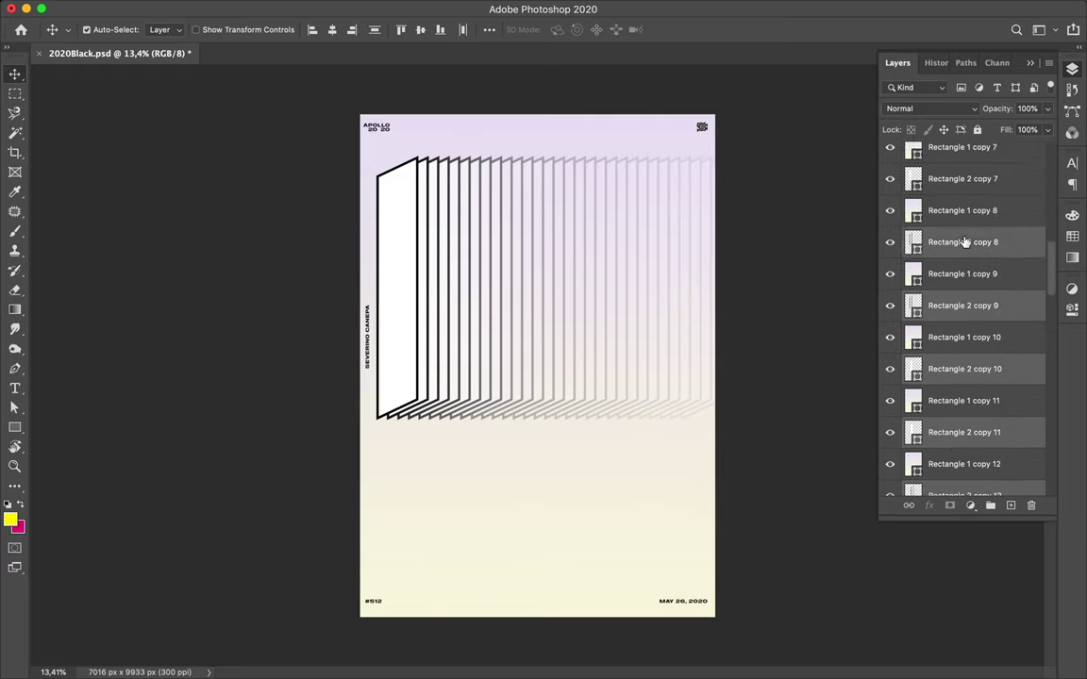
{"action": "scroll", "coordinate": [964, 242], "scroll_direction": "up", "scroll_amount": 3}
{"action": "left_click", "coordinate": [960, 330], "text": "super"}
{"action": "left_click", "coordinate": [943, 275], "text": "super"}
{"action": "left_click", "coordinate": [943, 219], "text": "super"}
{"action": "scroll", "coordinate": [951, 236], "scroll_direction": "up", "scroll_amount": 3}
{"action": "left_click", "coordinate": [951, 236], "text": "super"}
{"action": "scroll", "coordinate": [951, 245], "scroll_direction": "up", "scroll_amount": 3}
{"action": "left_click", "coordinate": [948, 273], "text": "super"}
{"action": "left_click", "coordinate": [948, 236], "text": "super"}
{"action": "left_click", "coordinate": [948, 243], "text": "super"}
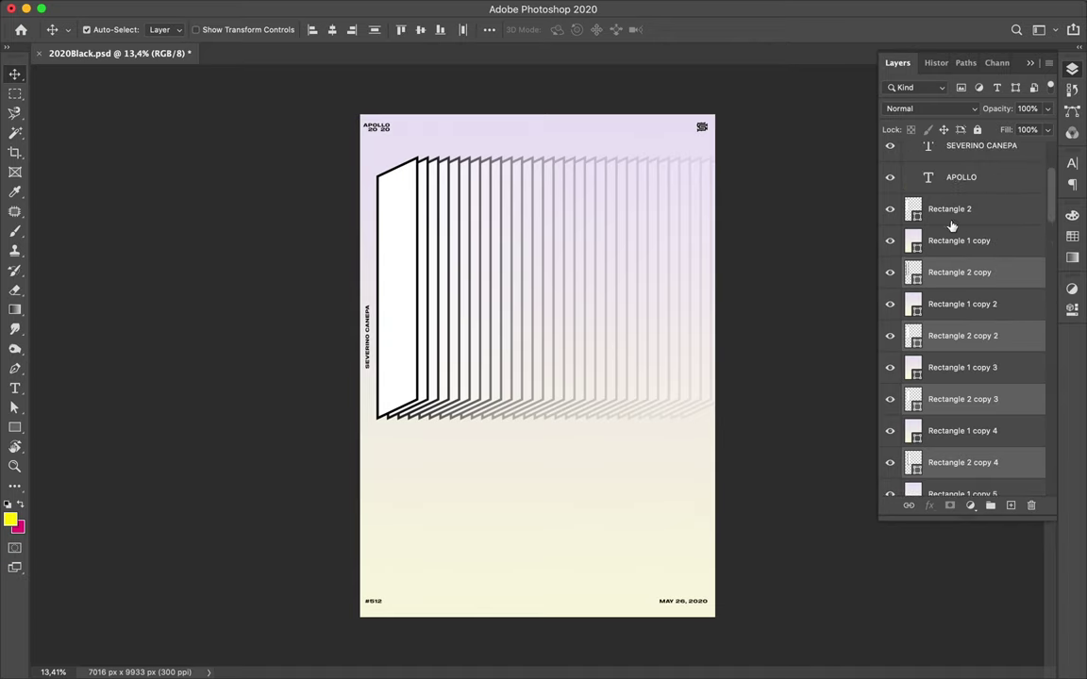
{"action": "left_click", "coordinate": [949, 212], "text": "super"}
Step: Scale the whole panel stack proportionally to 92.32% and nudge it slightly right
{"action": "key", "text": "super+t"}
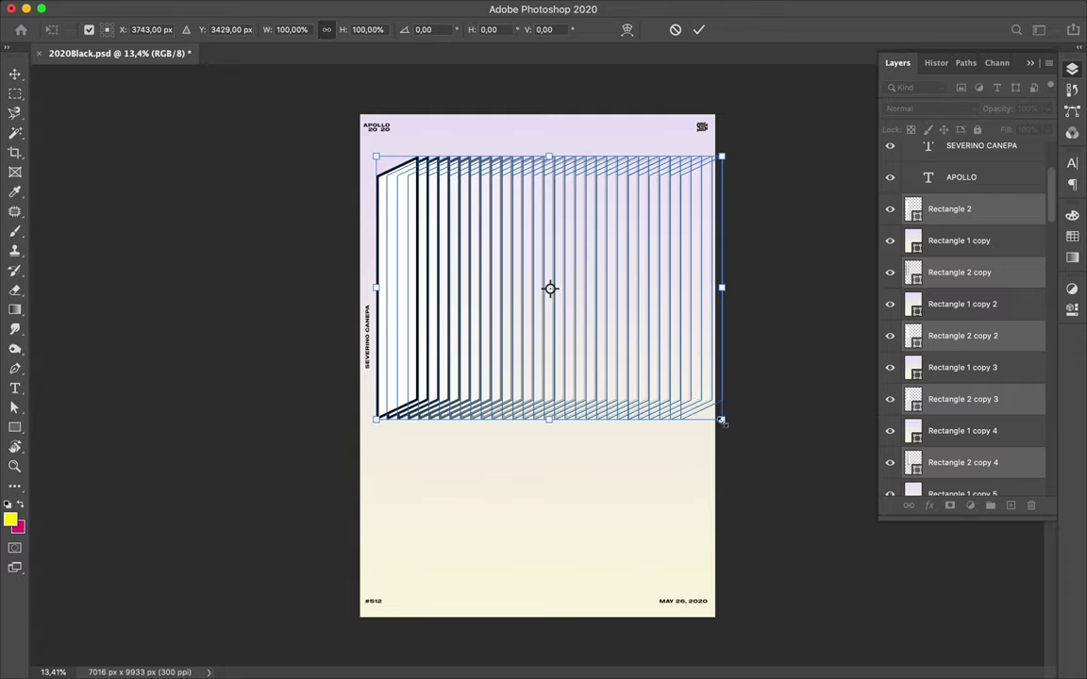
{"action": "left_click_drag", "start_coordinate": [721, 421], "coordinate": [695, 399]}
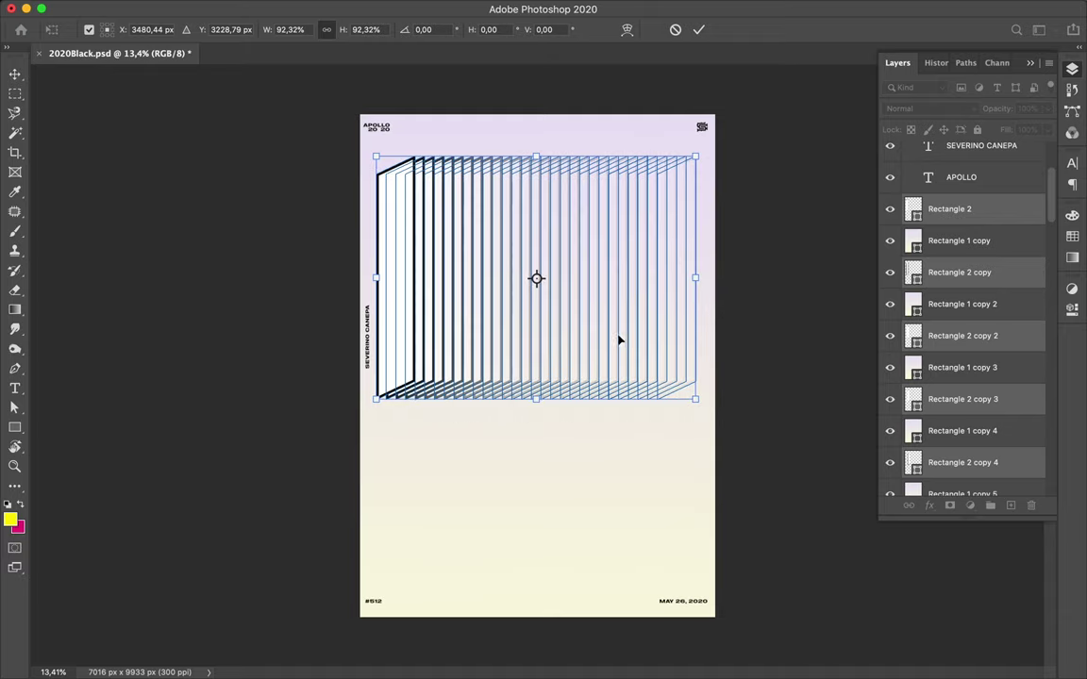
{"action": "left_click_drag", "start_coordinate": [620, 339], "coordinate": [626, 339]}
{"action": "key", "text": "Return"}
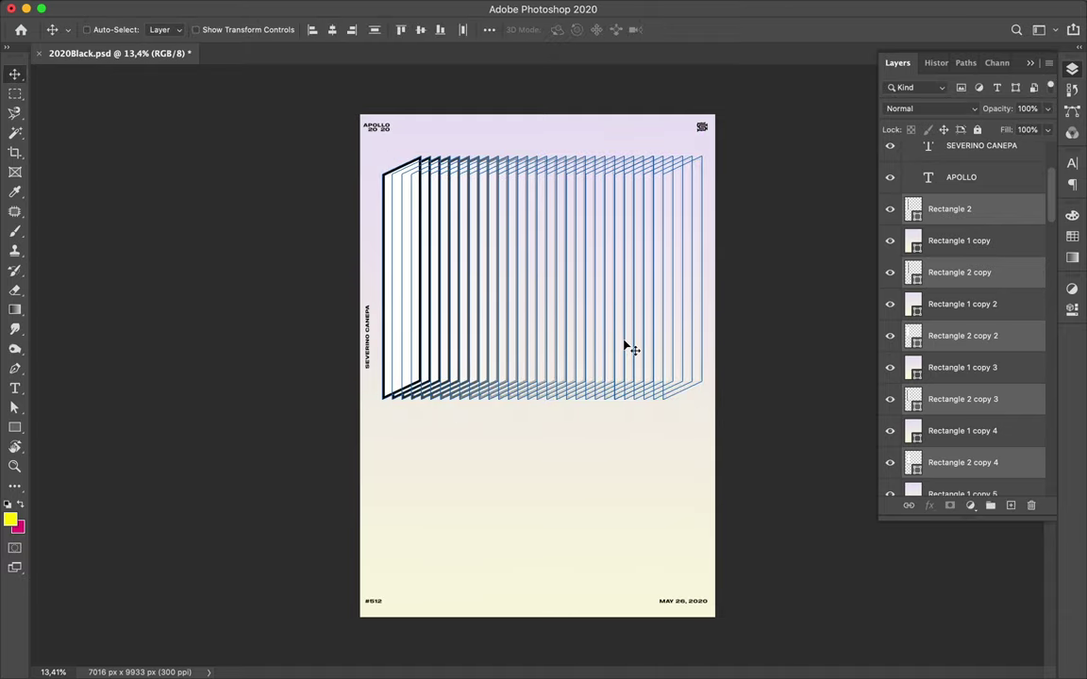
Step: Drop the multi-layer selection by picking the single Rectangle 1 layer
{"action": "right_click", "coordinate": [624, 348]}
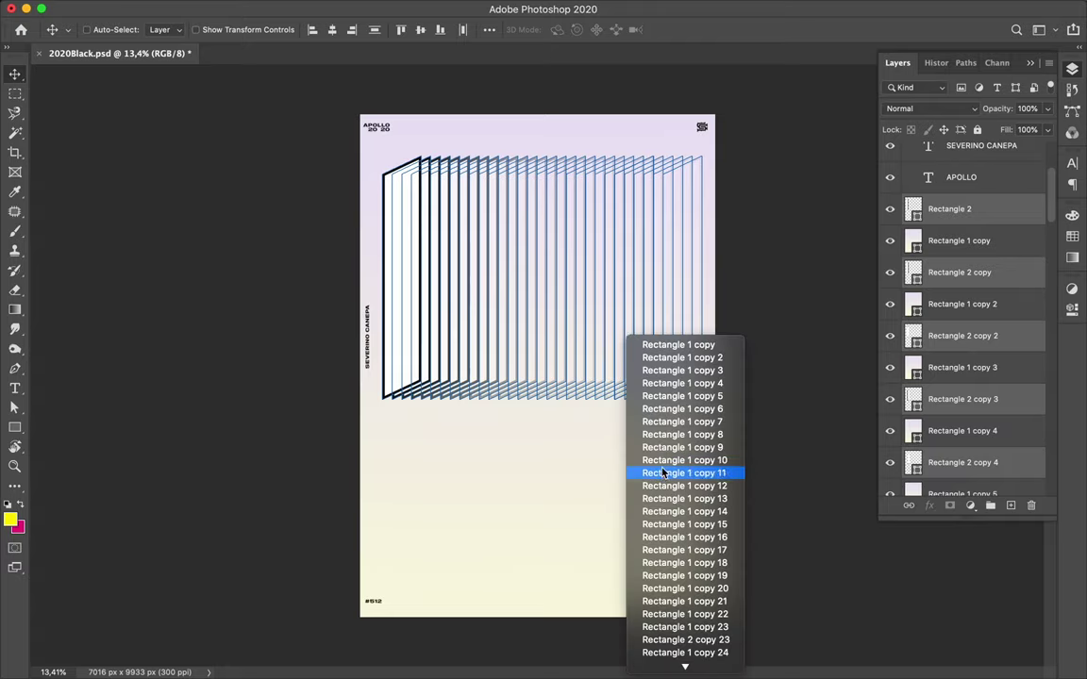
{"action": "left_click", "coordinate": [558, 444]}
{"action": "right_click", "coordinate": [933, 195]}
{"action": "left_click", "coordinate": [812, 369]}
{"action": "scroll", "coordinate": [939, 205], "scroll_direction": "down", "scroll_amount": 15}
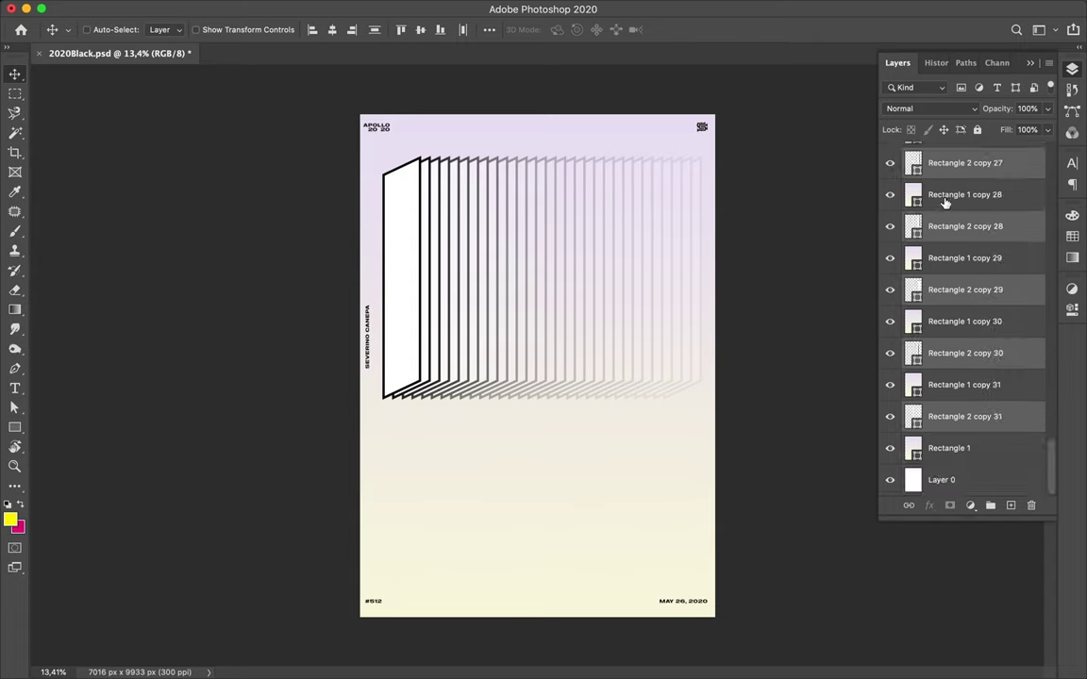
{"action": "left_click", "coordinate": [949, 455]}
Step: Draw a wide outlined rectangle, about 5948 × 1192 px, across the lower poster above Rectangle 2
{"action": "scroll", "coordinate": [979, 412], "scroll_direction": "up", "scroll_amount": 15}
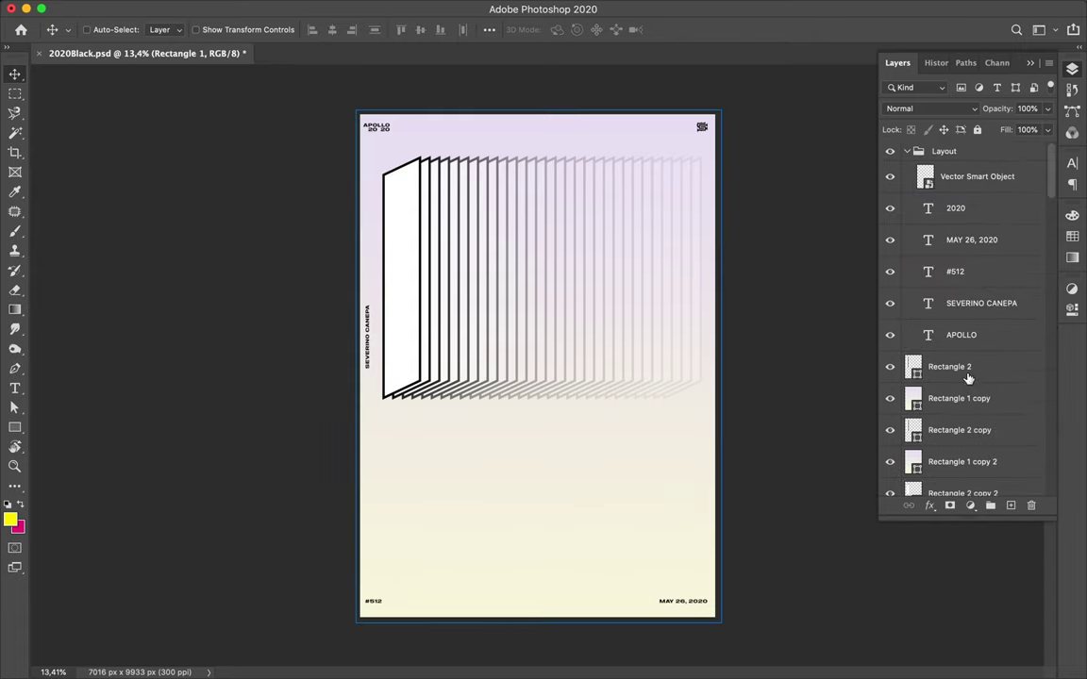
{"action": "left_click", "coordinate": [907, 151]}
{"action": "left_click", "coordinate": [949, 174]}
{"action": "key", "text": "u"}
{"action": "left_click_drag", "start_coordinate": [389, 472], "coordinate": [691, 532]}
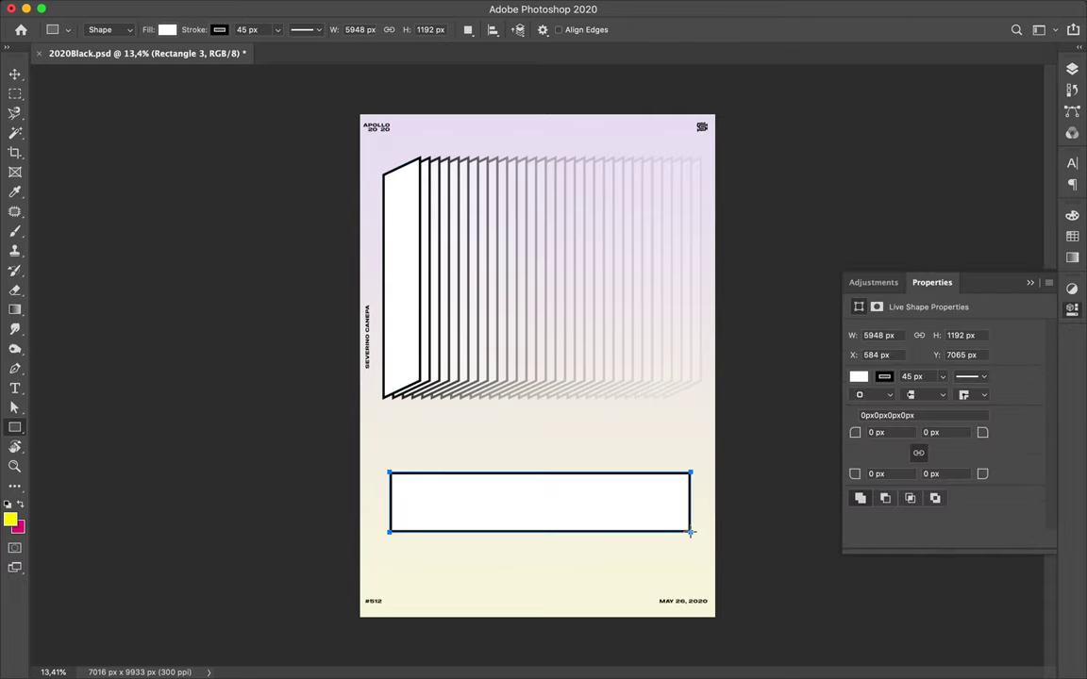
Step: Slant the lower bar into a parallelogram by pulling its bottom-left anchor left, and raise it slightly
{"action": "key", "text": "a"}
{"action": "left_click_drag", "start_coordinate": [391, 534], "coordinate": [366, 501]}
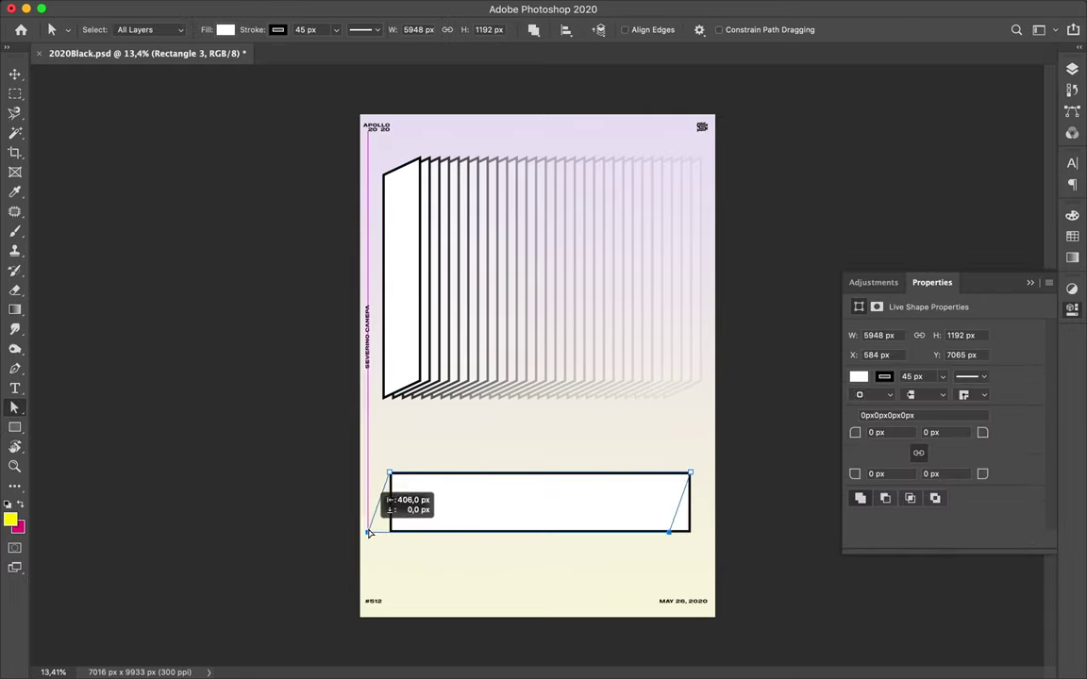
{"action": "key", "text": "v"}
{"action": "left_click_drag", "start_coordinate": [446, 493], "coordinate": [462, 482]}
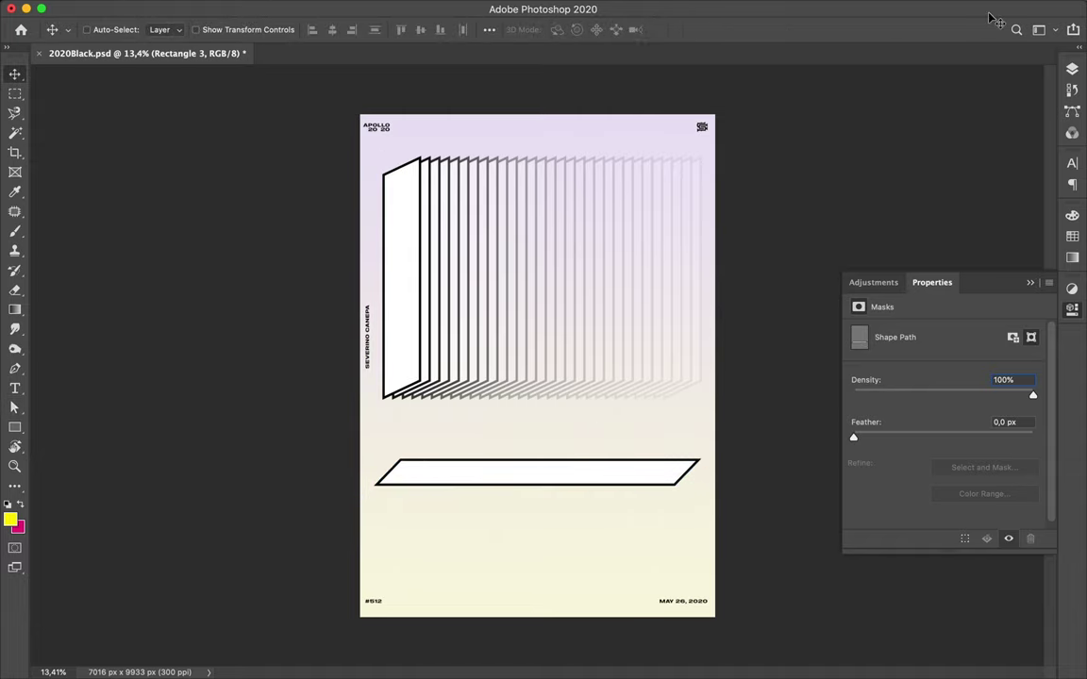
Step: Place a copy of Rectangle 1, Rectangle 1 copy 32, above Rectangle 3
{"action": "key", "text": "F7"}
{"action": "scroll", "coordinate": [1000, 311], "scroll_direction": "down", "scroll_amount": 15}
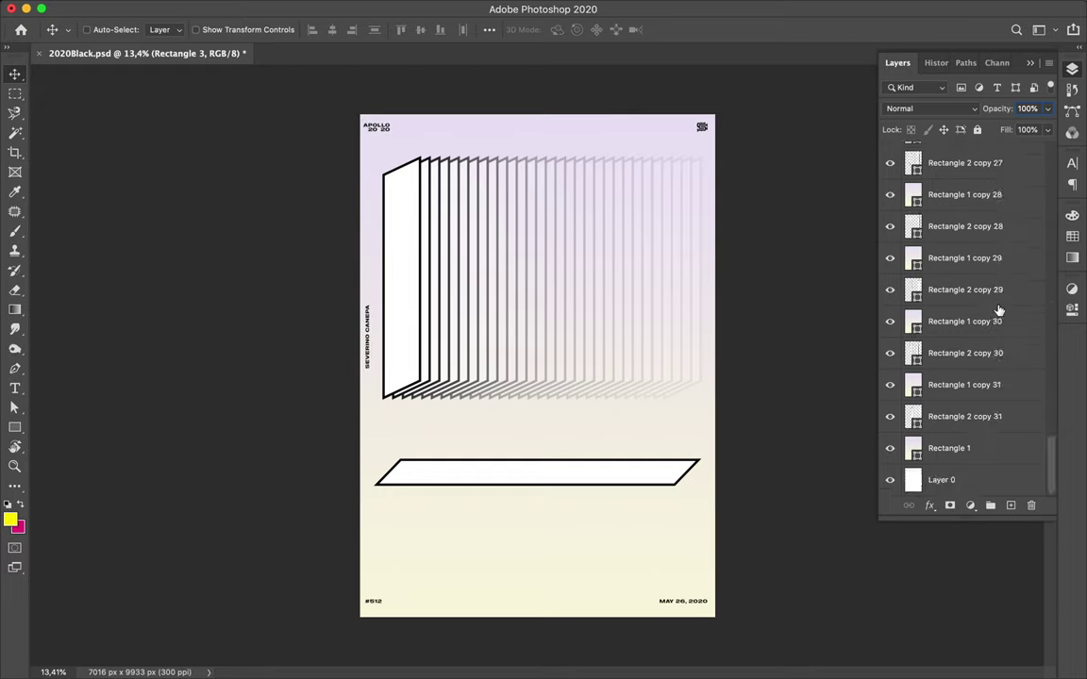
{"action": "mouse_move", "coordinate": [982, 449]}
{"action": "left_mouse_down"}
{"action": "mouse_move", "coordinate": [965, 132]}
{"action": "mouse_move", "coordinate": [965, 175]}
{"action": "left_mouse_up"}
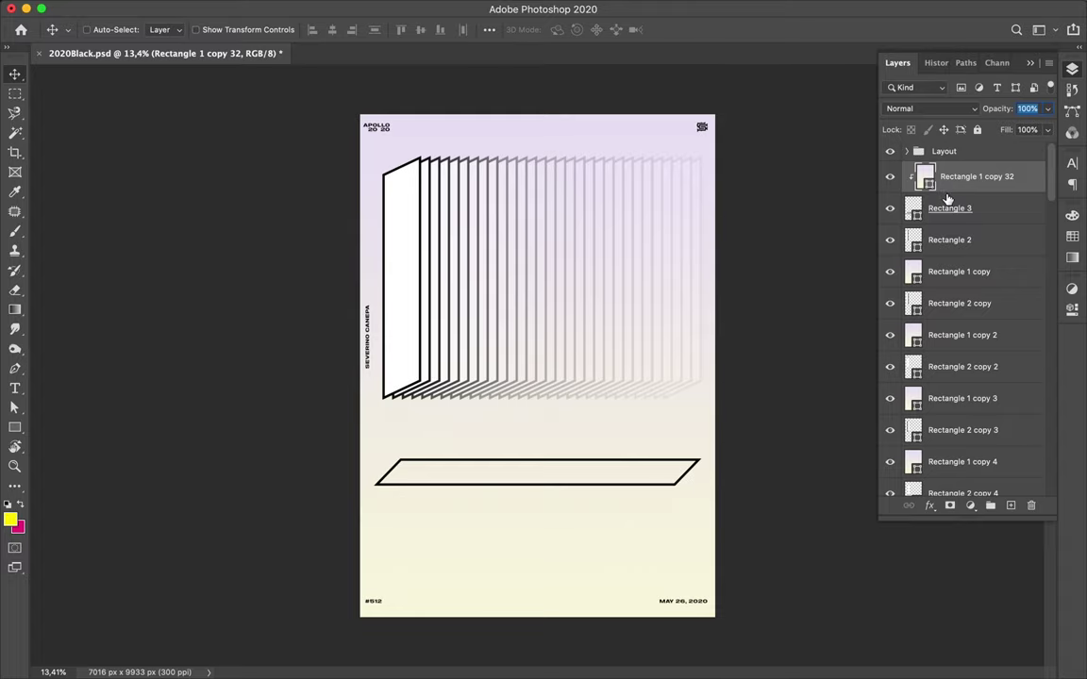
Step: Mask Rectangle 1 copy 32 with a left-to-right black-to-white gradient across the bar
{"action": "left_click", "coordinate": [951, 506]}
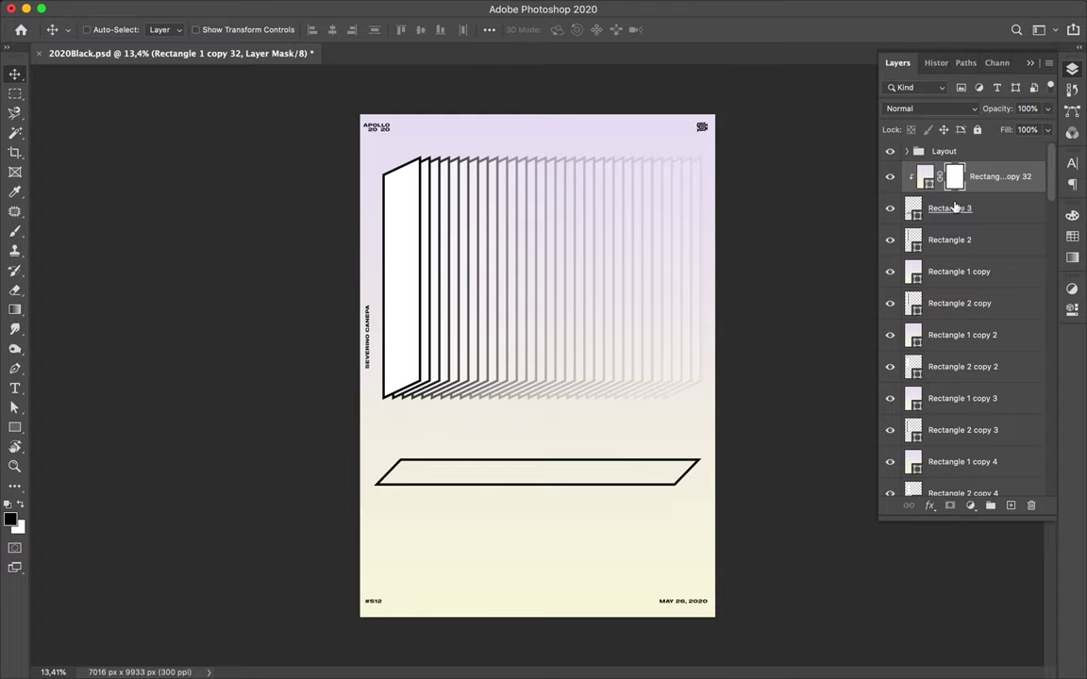
{"action": "key", "text": "g"}
{"action": "left_click_drag", "start_coordinate": [383, 462], "coordinate": [695, 469]}
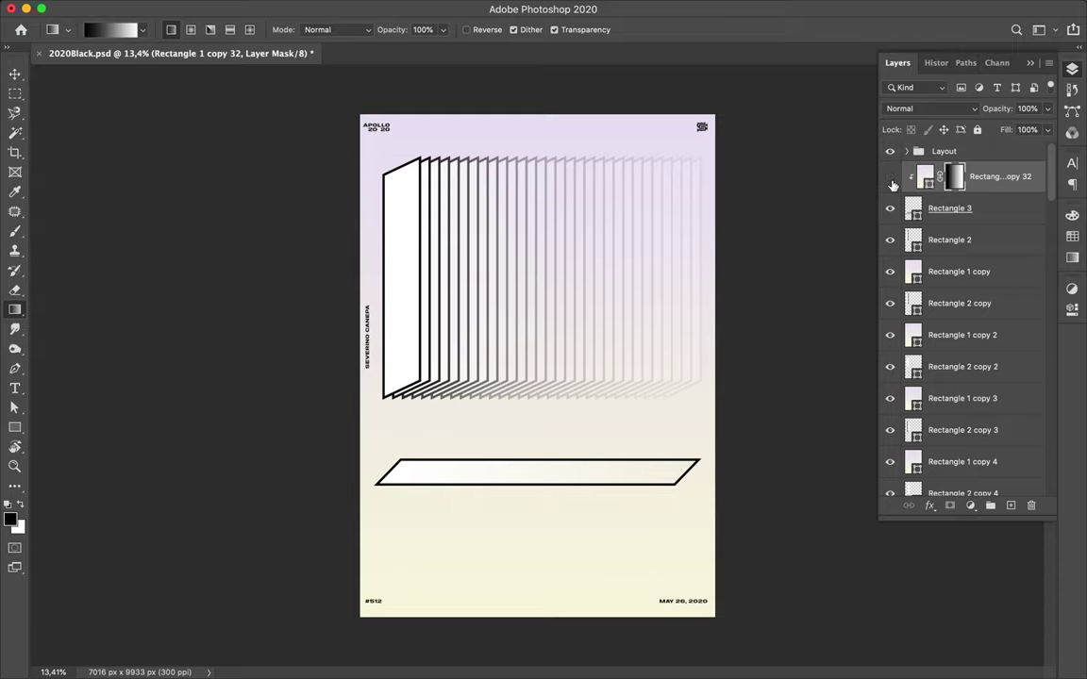
{"action": "left_click", "coordinate": [995, 216]}
{"action": "key", "text": "v"}
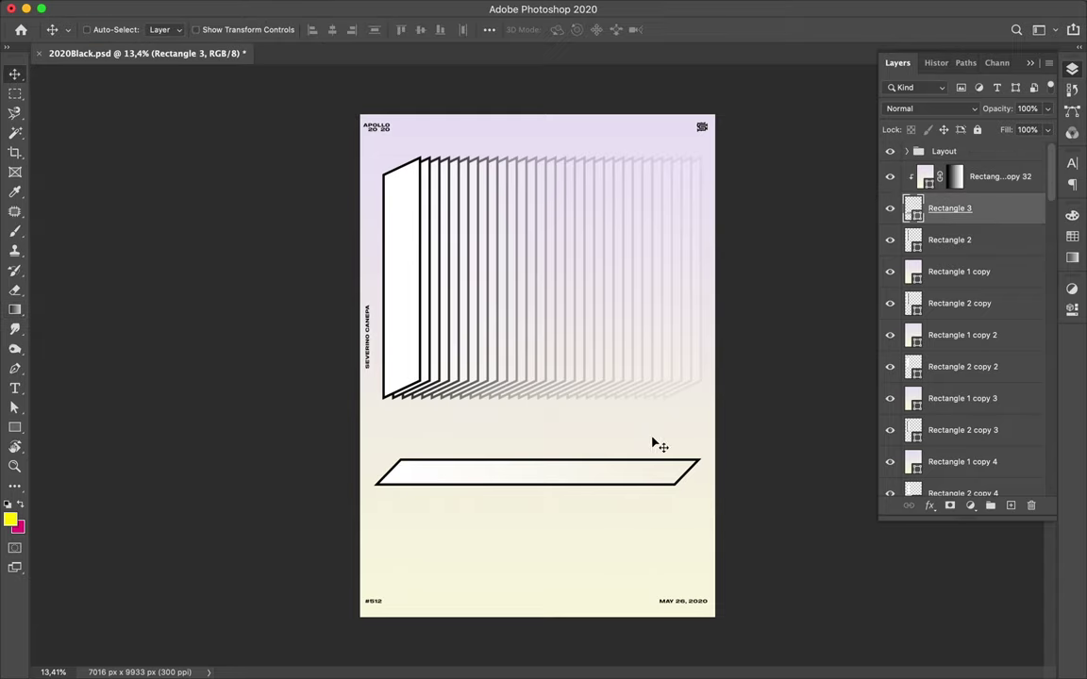
{"action": "left_click", "coordinate": [687, 424], "text": "ctrl"}
Step: Rasterize the Rectangle 3 bar layer
{"action": "scroll", "coordinate": [645, 539], "scroll_direction": "up", "scroll_amount": 2}
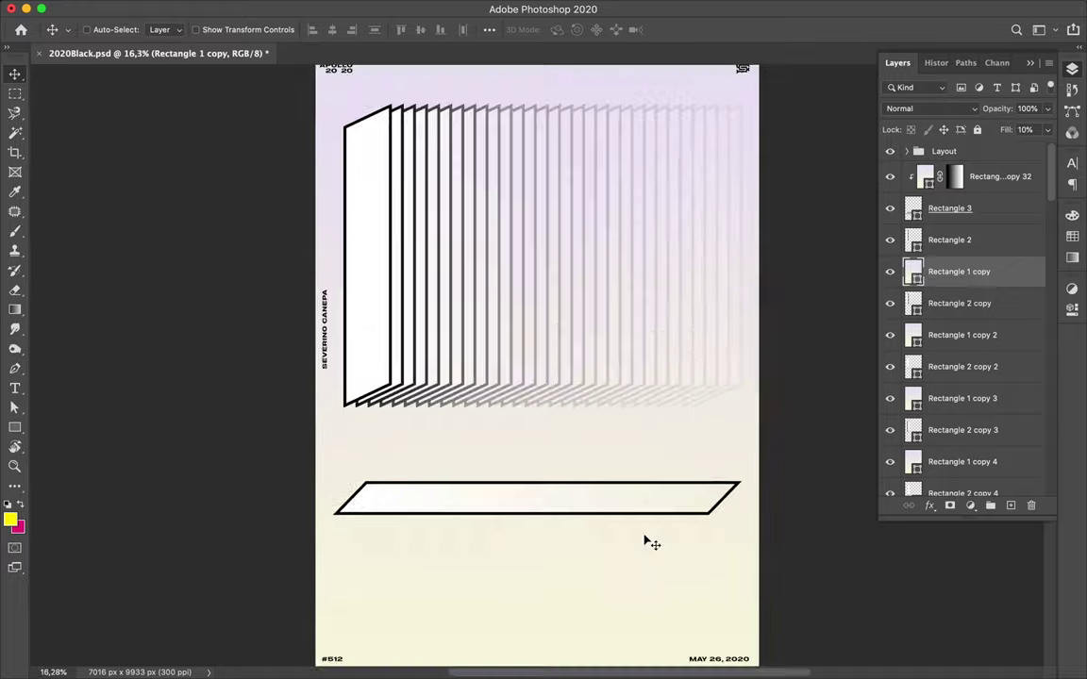
{"action": "scroll", "coordinate": [645, 539], "scroll_direction": "up", "scroll_amount": 2}
{"action": "scroll", "coordinate": [703, 433], "scroll_direction": "up", "scroll_amount": 1}
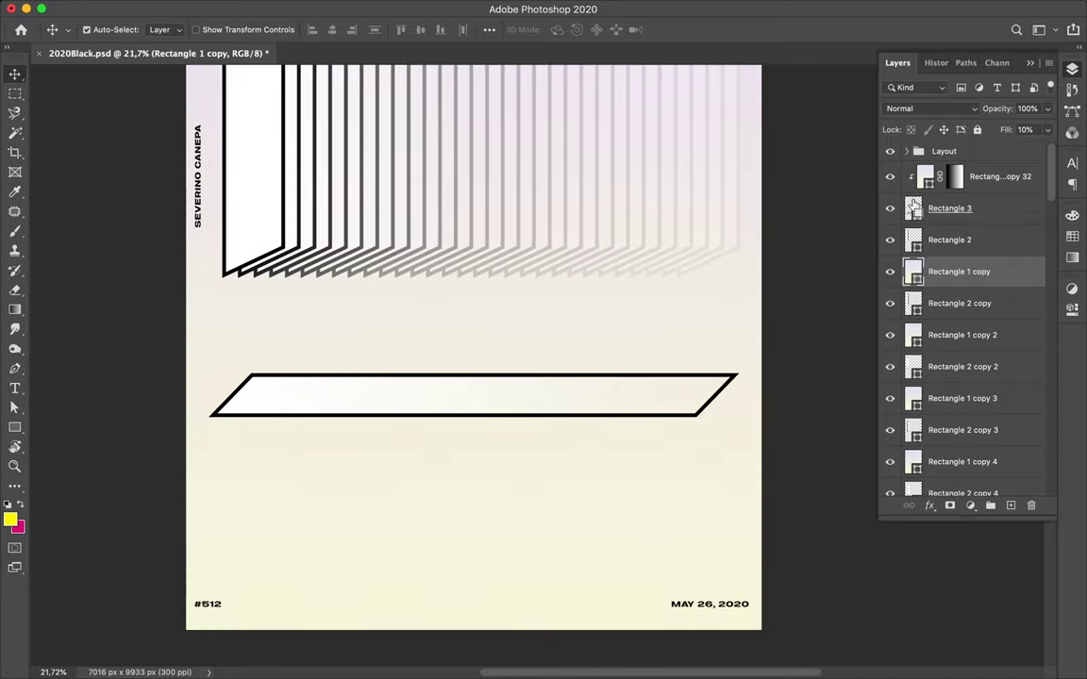
{"action": "left_click", "coordinate": [654, 243], "text": "ctrl"}
{"action": "key", "text": "m"}
{"action": "left_click", "coordinate": [913, 207], "text": "ctrl"}
{"action": "key", "text": "Escape"}
{"action": "right_click", "coordinate": [1000, 214]}
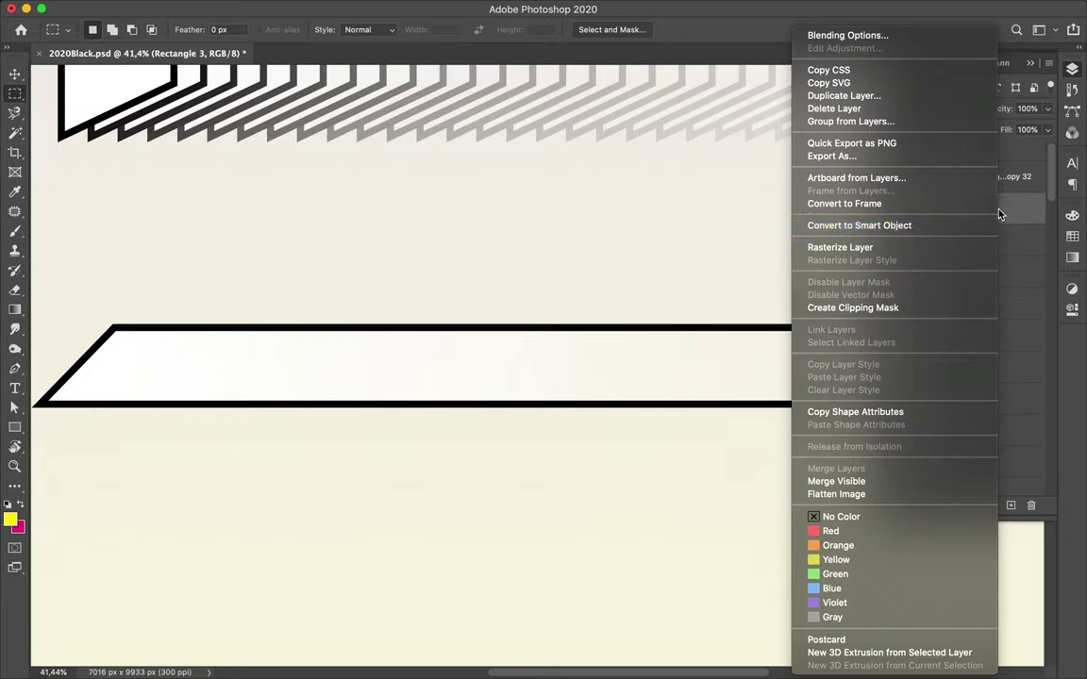
{"action": "left_click", "coordinate": [898, 250]}
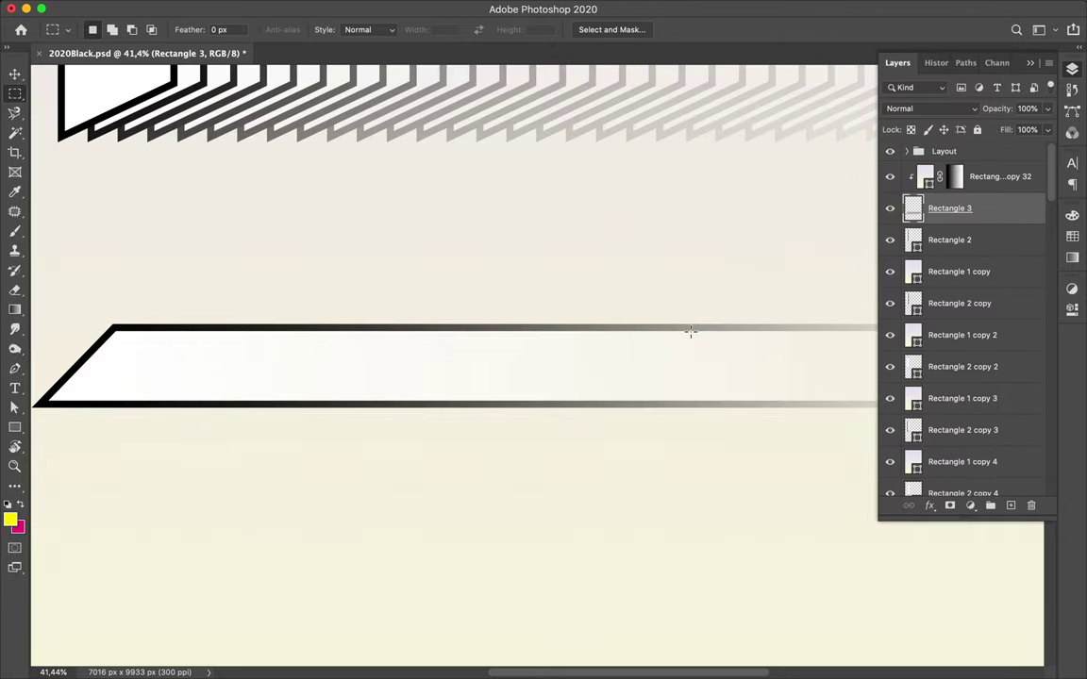
Step: Fit the whole poster in the window and save the document
{"action": "key", "text": "ctrl+0"}
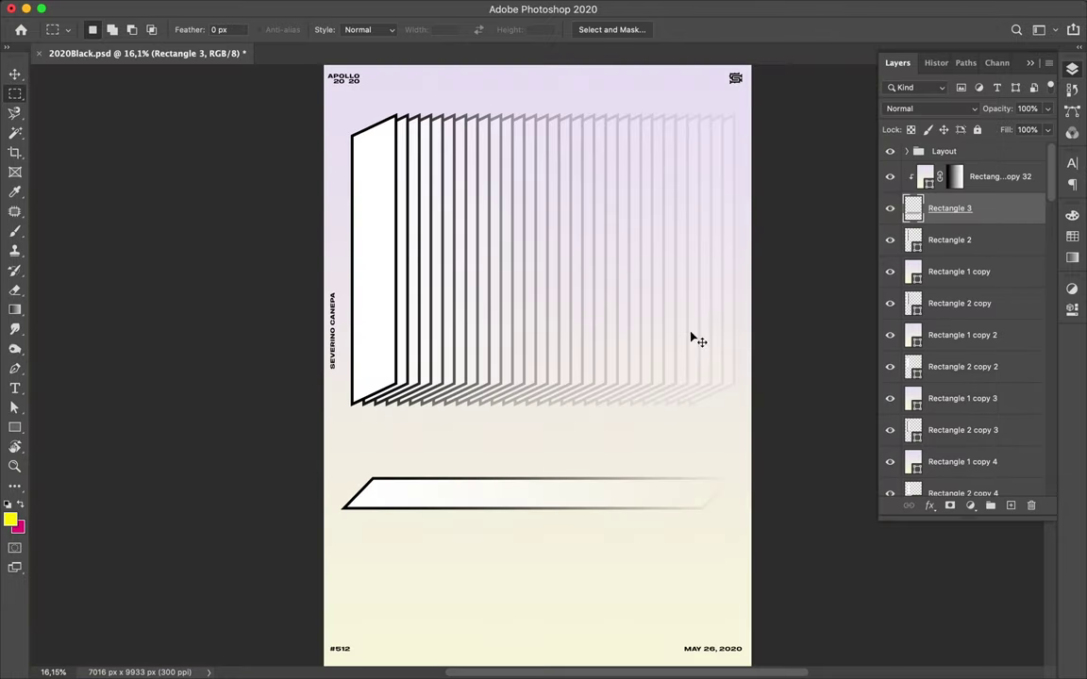
{"action": "key", "text": "ctrl+s"}
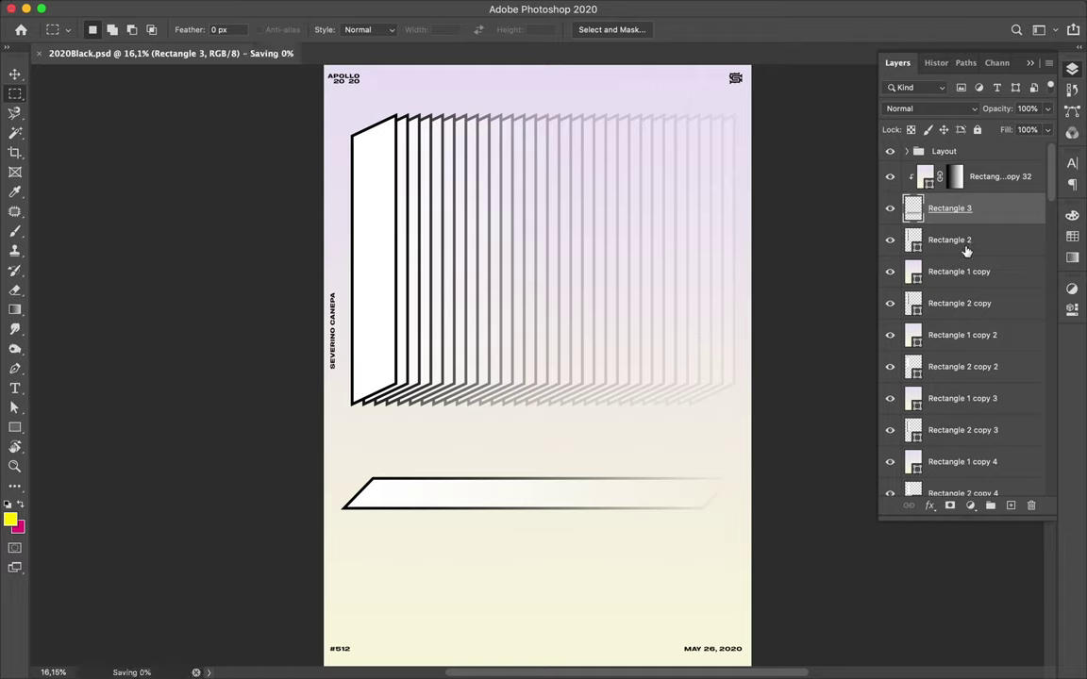
{"action": "left_click", "coordinate": [970, 240]}
{"action": "scroll", "coordinate": [986, 302], "scroll_direction": "down", "scroll_amount": 15}
{"action": "left_click", "coordinate": [968, 449], "text": "shift"}
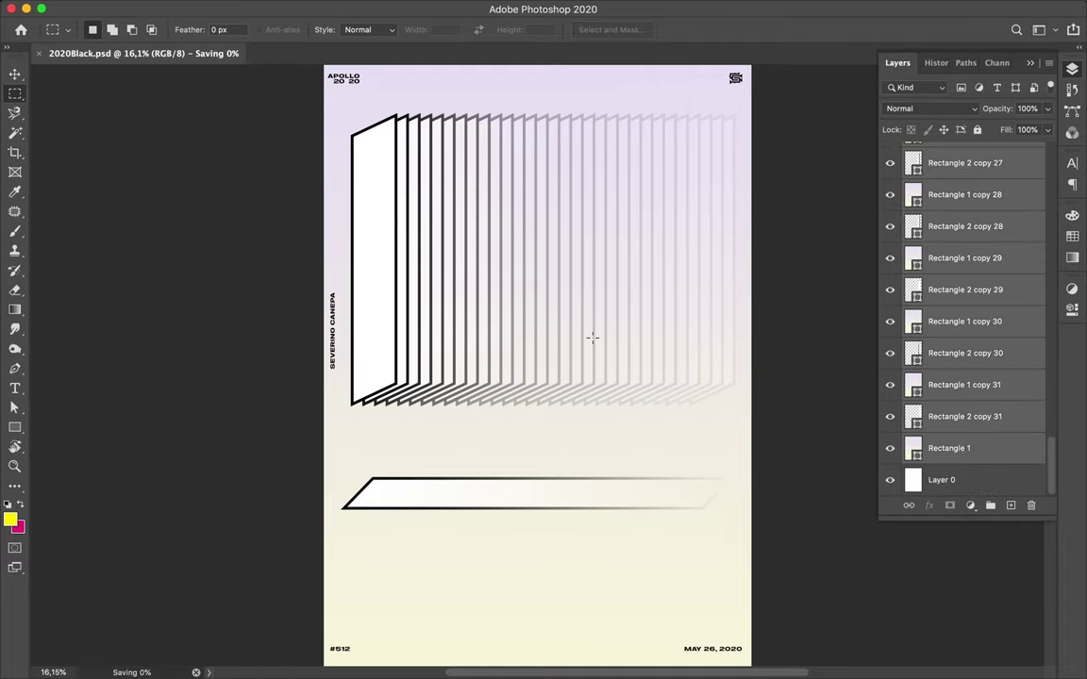
Step: Try moving the selected rectangles down the poster with the Move tool, then undo it
{"action": "key", "text": "v"}
{"action": "left_click_drag", "start_coordinate": [590, 352], "coordinate": [589, 360]}
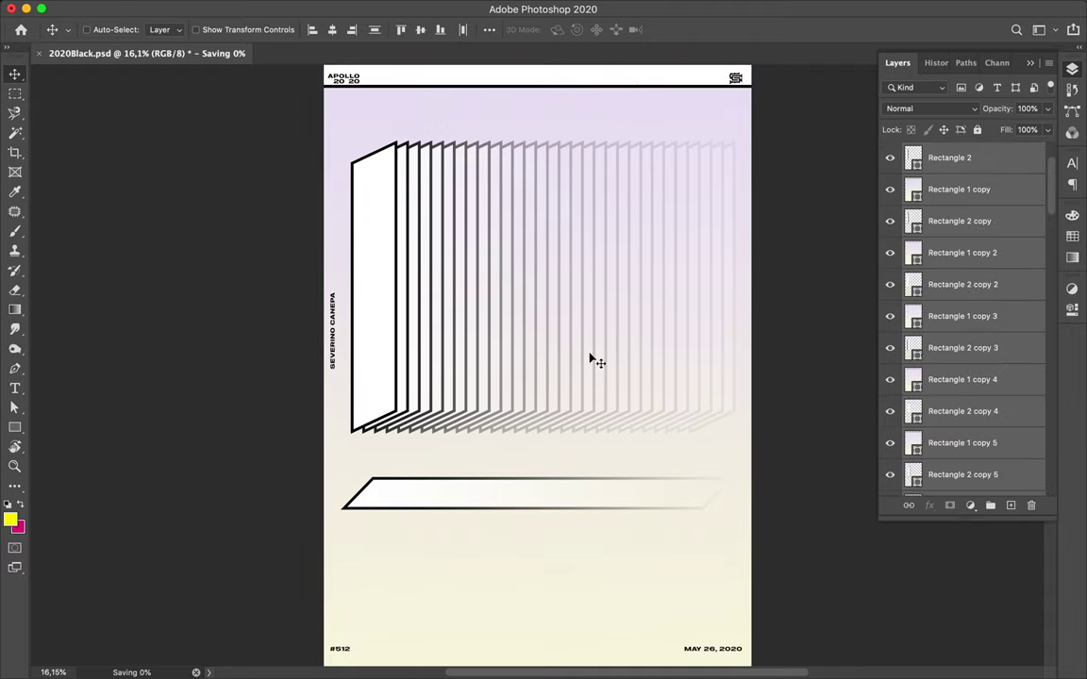
{"action": "key", "text": "ctrl+z"}
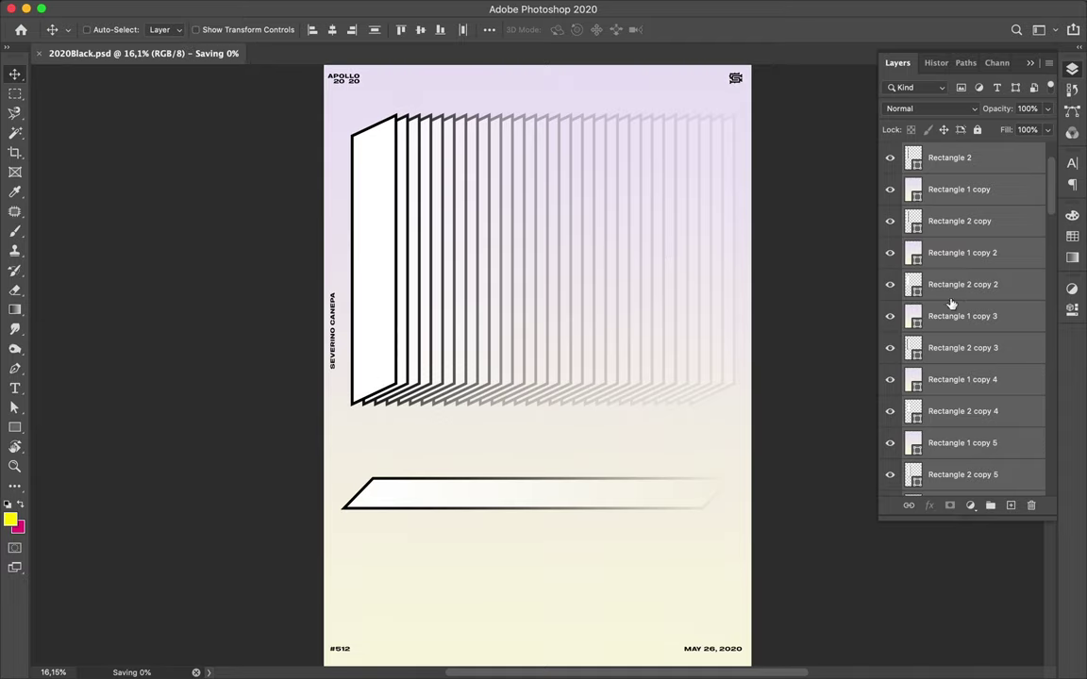
Step: Select Rectangle 2 plus copies 1 through 31 and link them together
{"action": "left_click", "coordinate": [963, 244]}
{"action": "left_click", "coordinate": [958, 302], "text": "ctrl"}
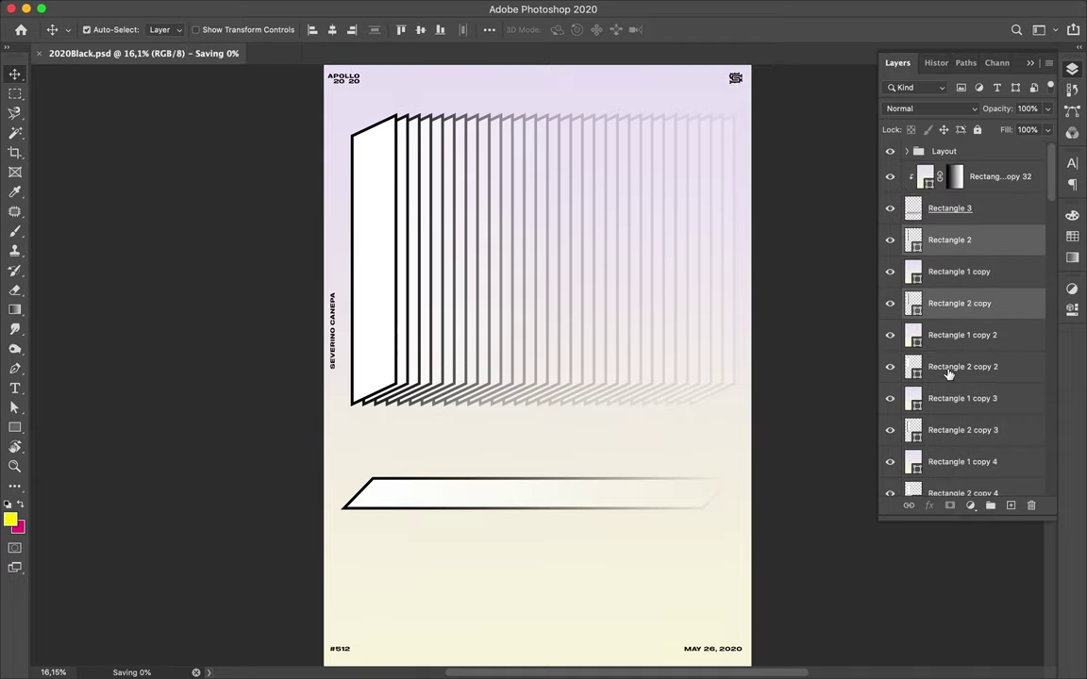
{"action": "left_click", "coordinate": [955, 366], "text": "ctrl"}
{"action": "left_click", "coordinate": [944, 430], "text": "ctrl"}
{"action": "scroll", "coordinate": [953, 415], "scroll_direction": "down", "scroll_amount": 3}
{"action": "left_click", "coordinate": [964, 397], "text": "ctrl"}
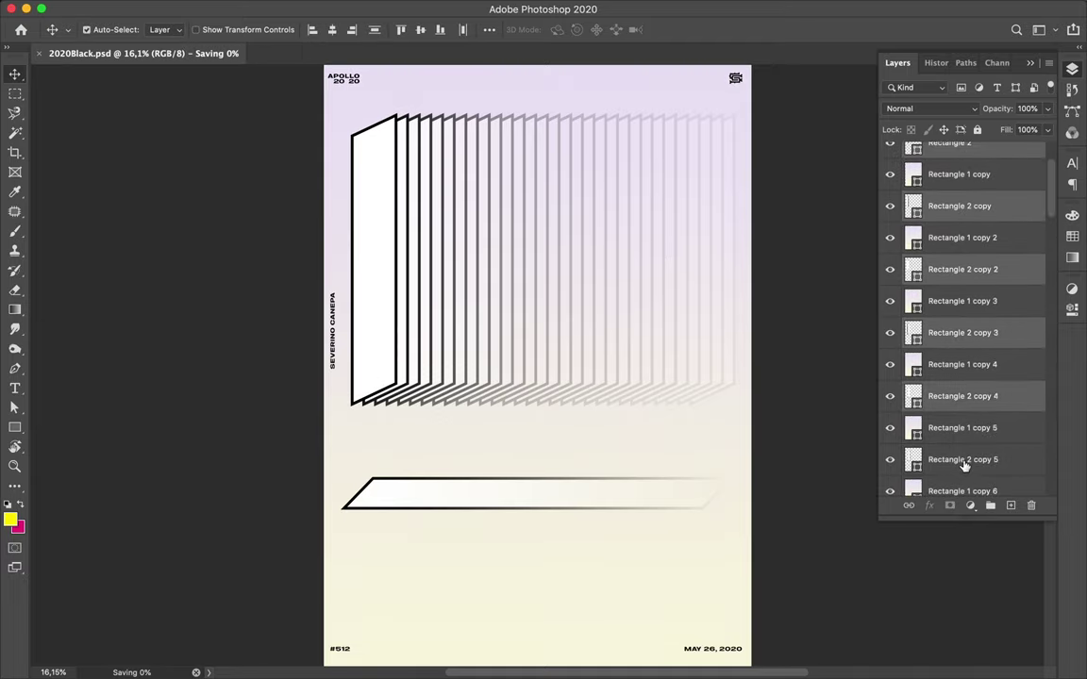
{"action": "left_click", "coordinate": [964, 462], "text": "ctrl"}
{"action": "scroll", "coordinate": [981, 321], "scroll_direction": "down", "scroll_amount": 5}
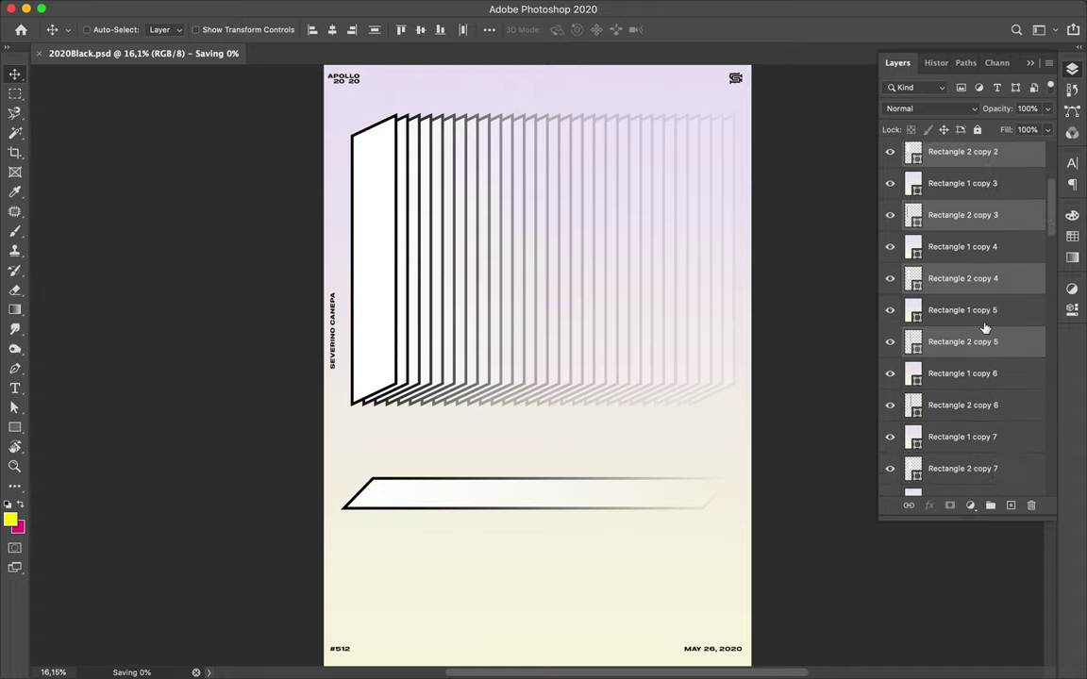
{"action": "left_click", "coordinate": [970, 357], "text": "ctrl"}
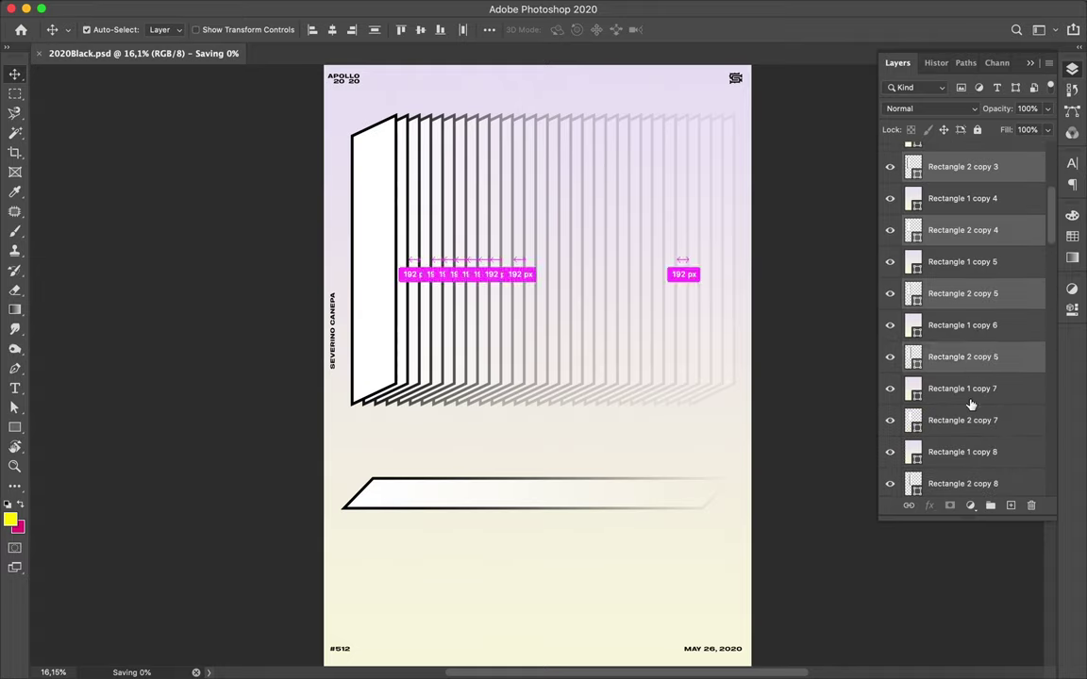
{"action": "left_click", "coordinate": [969, 420], "text": "ctrl"}
{"action": "scroll", "coordinate": [969, 453], "scroll_direction": "down", "scroll_amount": 4}
{"action": "scroll", "coordinate": [967, 424], "scroll_direction": "down", "scroll_amount": 4}
{"action": "left_click", "coordinate": [962, 215], "text": "ctrl"}
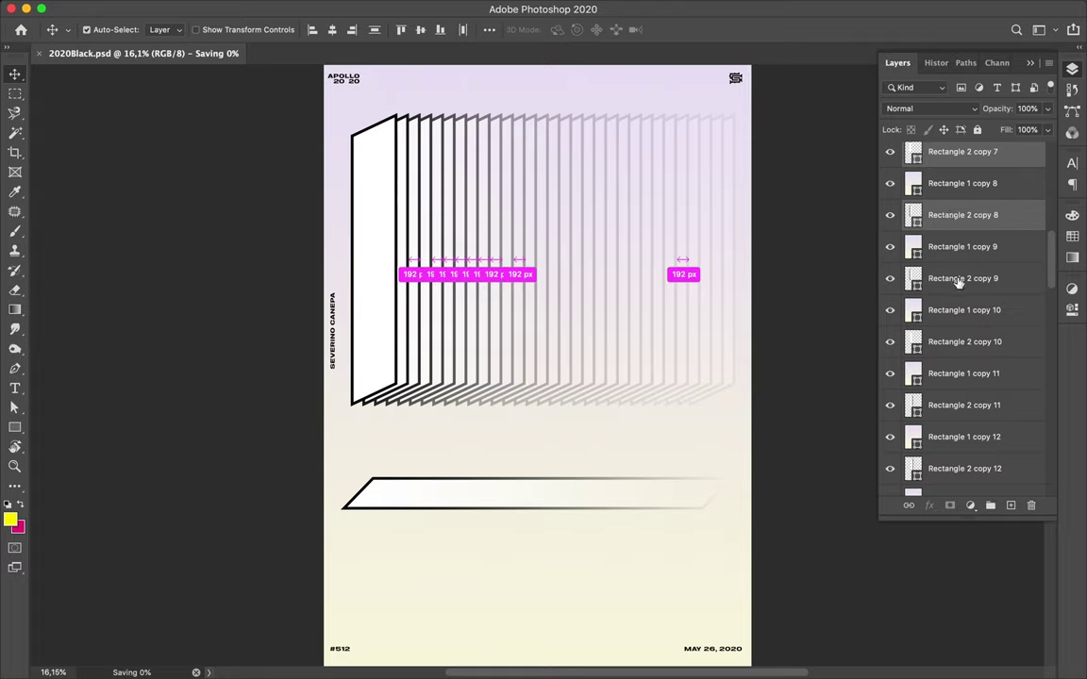
{"action": "left_click", "coordinate": [963, 278], "text": "ctrl"}
{"action": "left_click", "coordinate": [957, 341], "text": "ctrl"}
{"action": "left_click", "coordinate": [962, 405], "text": "ctrl"}
{"action": "left_click", "coordinate": [962, 468], "text": "ctrl"}
{"action": "scroll", "coordinate": [960, 451], "scroll_direction": "down", "scroll_amount": 5}
{"action": "left_click", "coordinate": [961, 377], "text": "ctrl"}
{"action": "left_click", "coordinate": [960, 440], "text": "ctrl"}
{"action": "scroll", "coordinate": [964, 396], "scroll_direction": "down", "scroll_amount": 3}
{"action": "scroll", "coordinate": [965, 340], "scroll_direction": "down", "scroll_amount": 3}
{"action": "left_click", "coordinate": [963, 311], "text": "ctrl"}
{"action": "left_click", "coordinate": [964, 376], "text": "ctrl"}
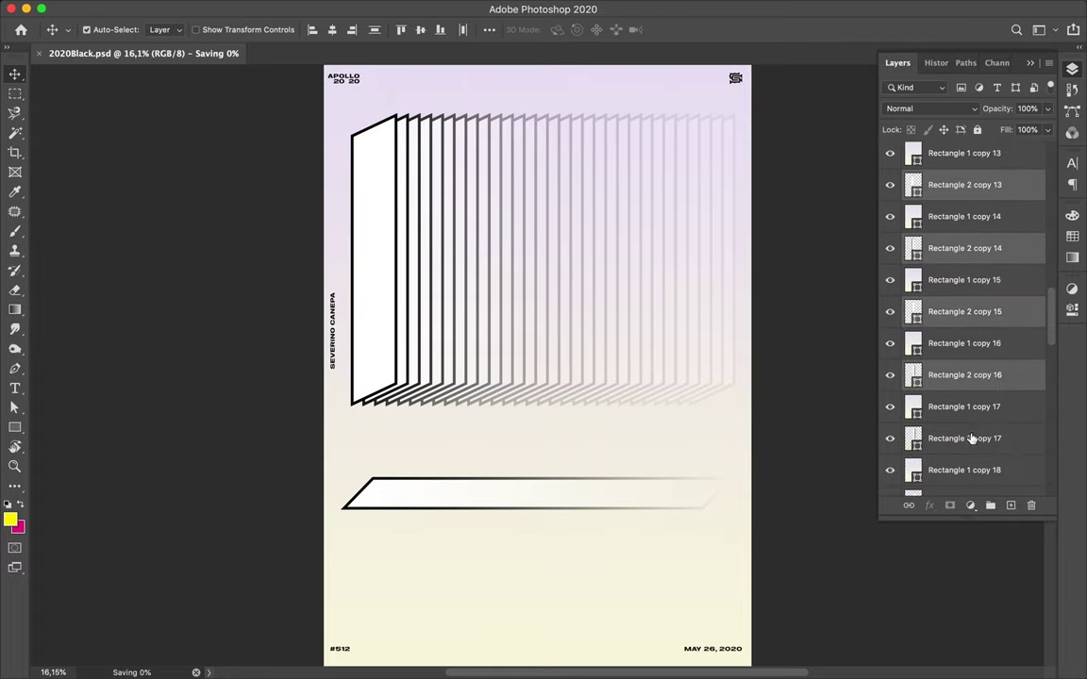
{"action": "left_click", "coordinate": [964, 440], "text": "ctrl"}
{"action": "left_click", "coordinate": [963, 363], "text": "ctrl"}
{"action": "left_click", "coordinate": [962, 426], "text": "ctrl"}
{"action": "scroll", "coordinate": [962, 425], "scroll_direction": "down", "scroll_amount": 2}
{"action": "left_click", "coordinate": [963, 360], "text": "ctrl"}
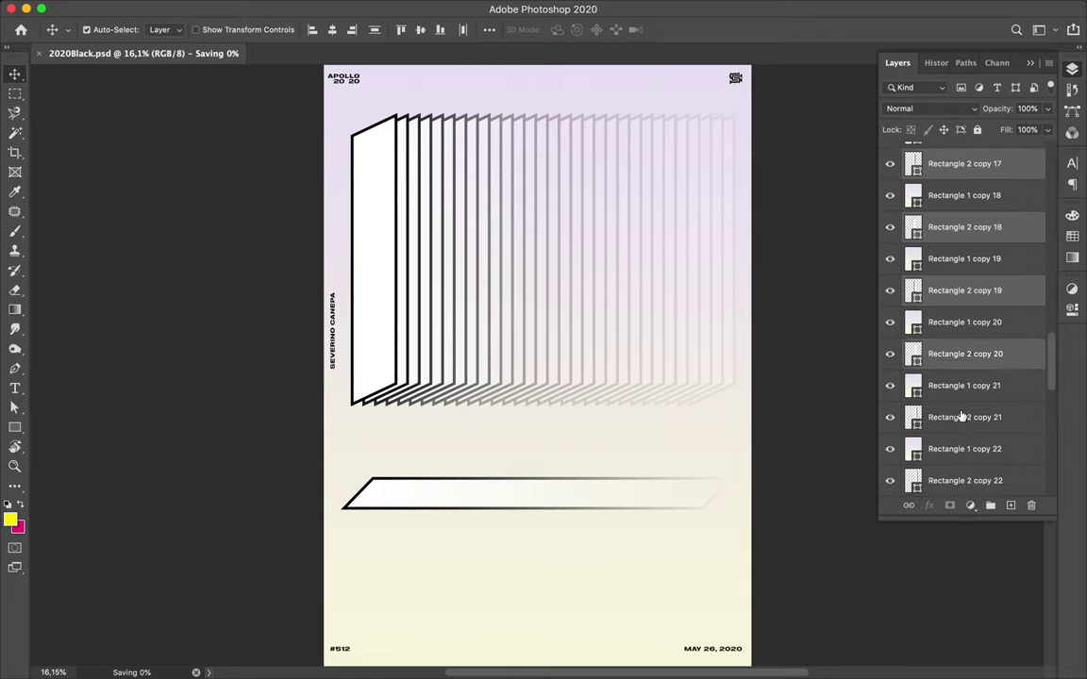
{"action": "left_click", "coordinate": [963, 420], "text": "ctrl"}
{"action": "scroll", "coordinate": [970, 416], "scroll_direction": "down", "scroll_amount": 1}
{"action": "scroll", "coordinate": [969, 407], "scroll_direction": "down", "scroll_amount": 3}
{"action": "left_click", "coordinate": [964, 368], "text": "ctrl"}
{"action": "left_click", "coordinate": [963, 431], "text": "ctrl"}
{"action": "scroll", "coordinate": [963, 403], "scroll_direction": "down", "scroll_amount": 5}
{"action": "left_click", "coordinate": [961, 329], "text": "ctrl"}
{"action": "left_click", "coordinate": [970, 391], "text": "ctrl"}
{"action": "scroll", "coordinate": [968, 391], "scroll_direction": "down", "scroll_amount": 5}
{"action": "left_click", "coordinate": [963, 298], "text": "ctrl"}
{"action": "left_click", "coordinate": [963, 359], "text": "ctrl"}
{"action": "left_click", "coordinate": [967, 422], "text": "ctrl"}
{"action": "scroll", "coordinate": [967, 422], "scroll_direction": "down", "scroll_amount": 4}
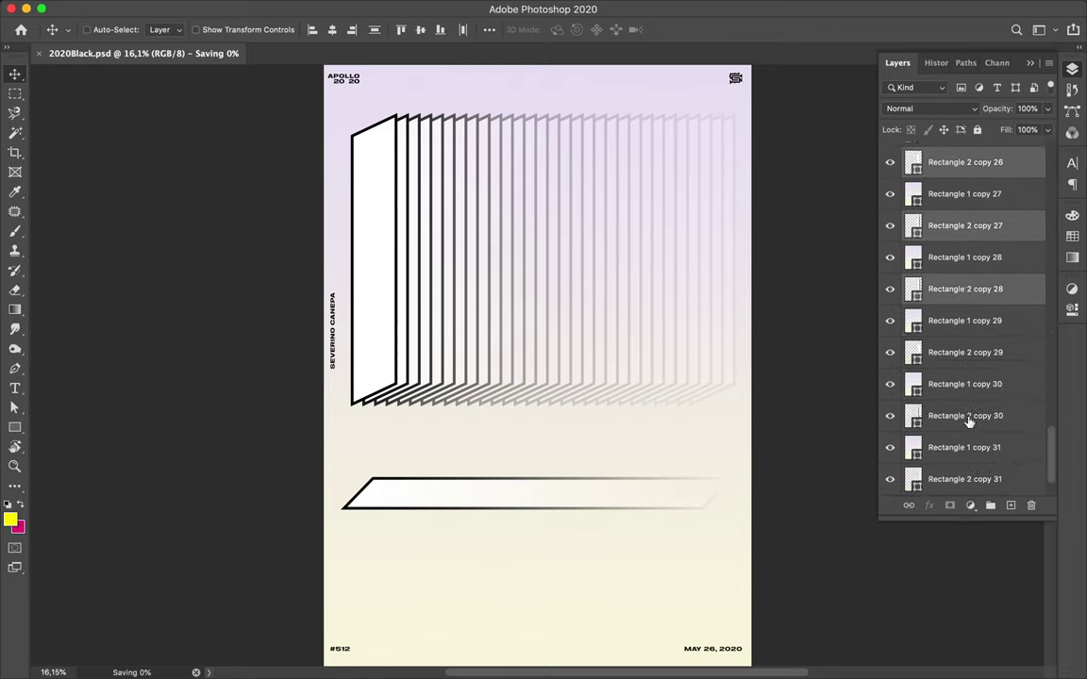
{"action": "left_click", "coordinate": [950, 352], "text": "ctrl"}
{"action": "left_click", "coordinate": [950, 419], "text": "ctrl"}
{"action": "scroll", "coordinate": [959, 444], "scroll_direction": "down", "scroll_amount": 1}
{"action": "left_click", "coordinate": [965, 417], "text": "ctrl"}
{"action": "right_click", "coordinate": [965, 417]}
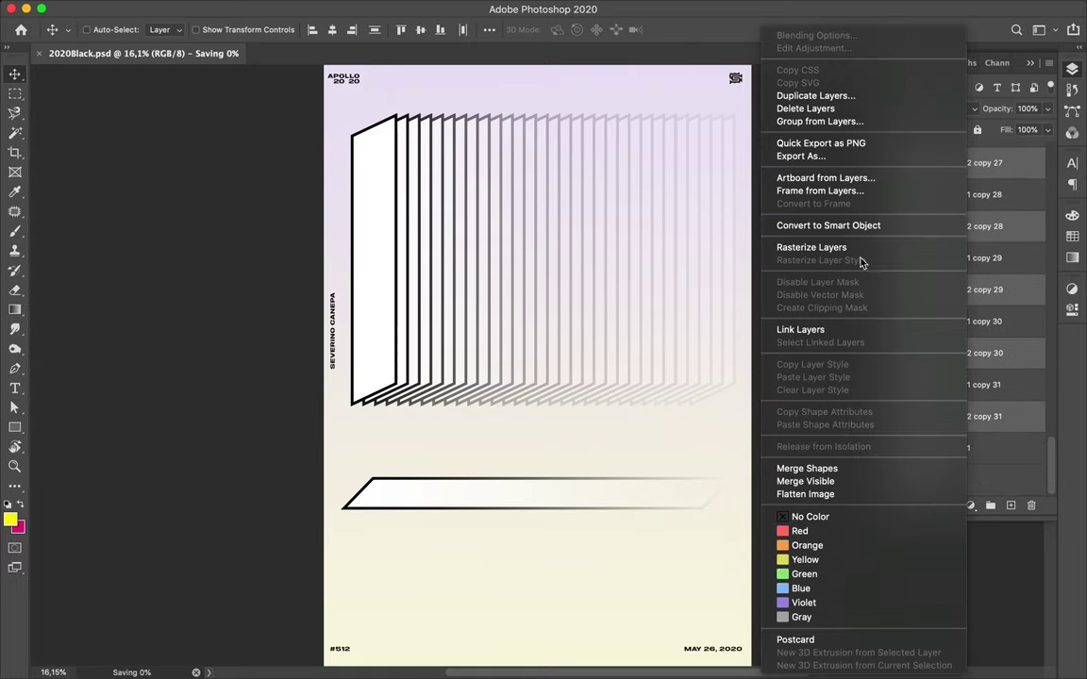
{"action": "left_click", "coordinate": [846, 330]}
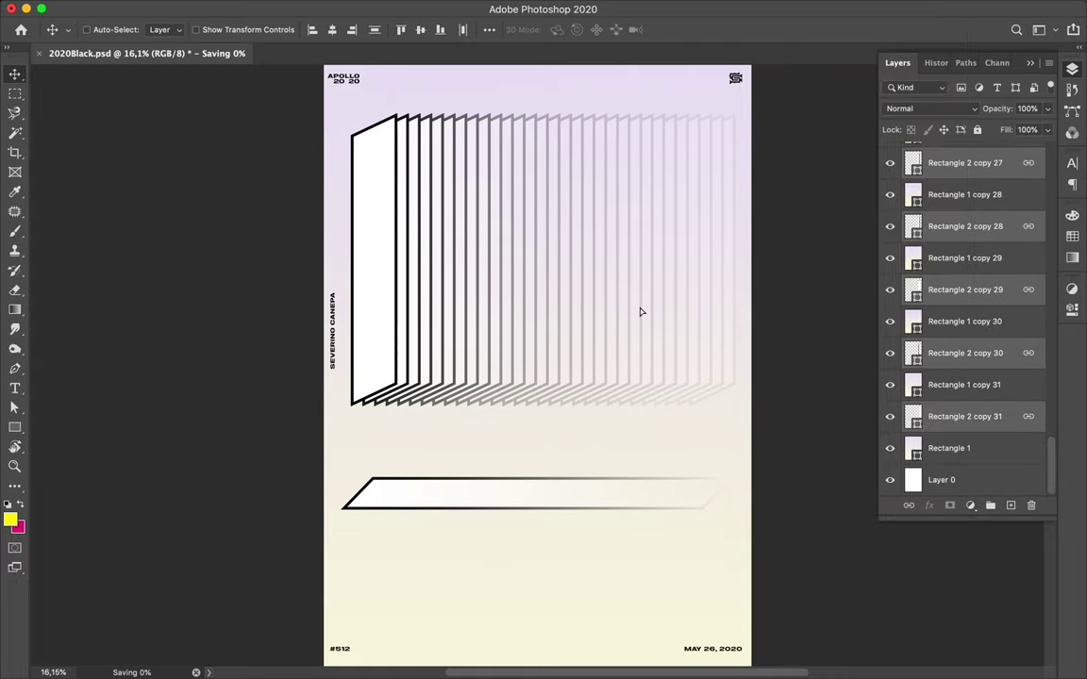
Step: Nudge the linked panels slightly lower and distribute their horizontal centers evenly
{"action": "left_click_drag", "start_coordinate": [641, 311], "coordinate": [640, 312]}
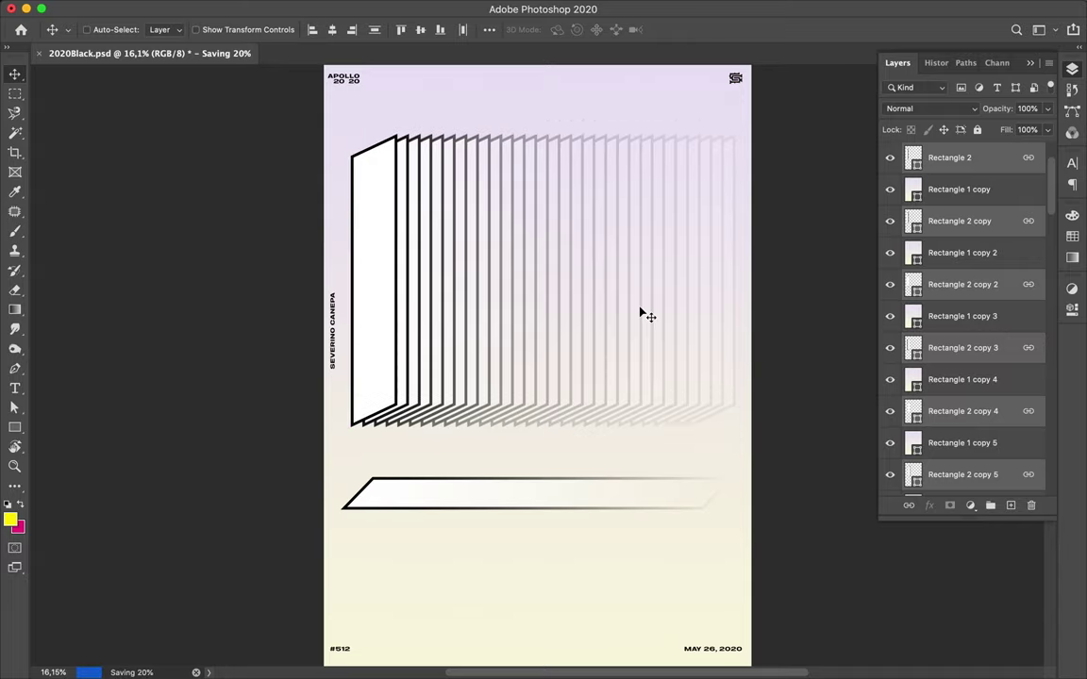
{"action": "scroll", "coordinate": [641, 312], "scroll_direction": "down", "scroll_amount": 2}
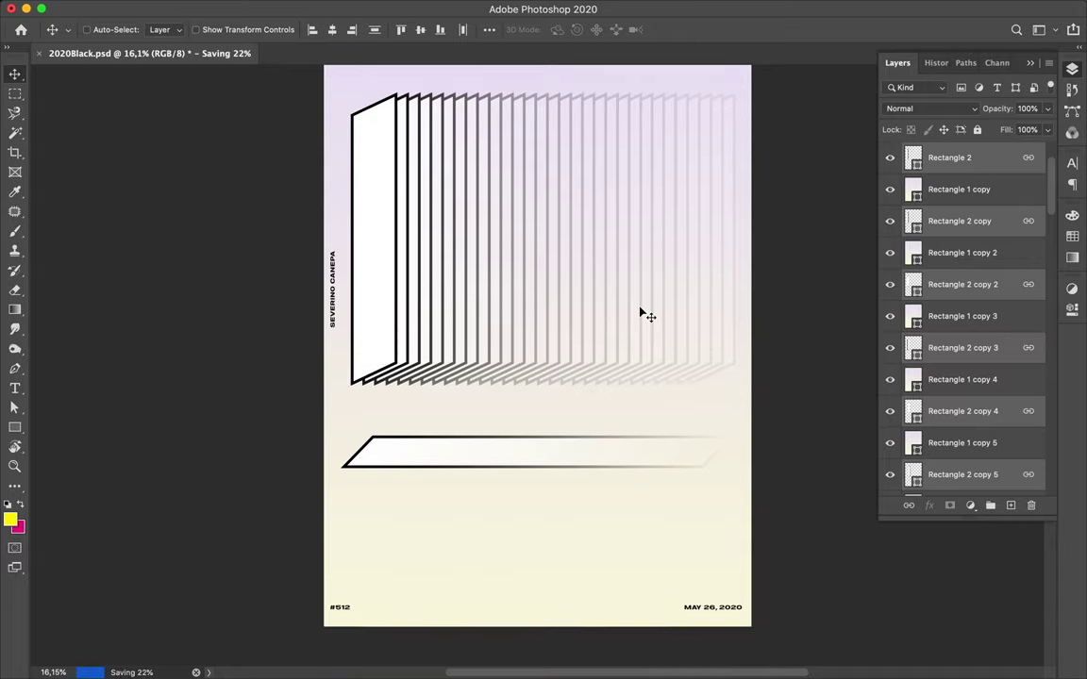
{"action": "left_click", "coordinate": [489, 30]}
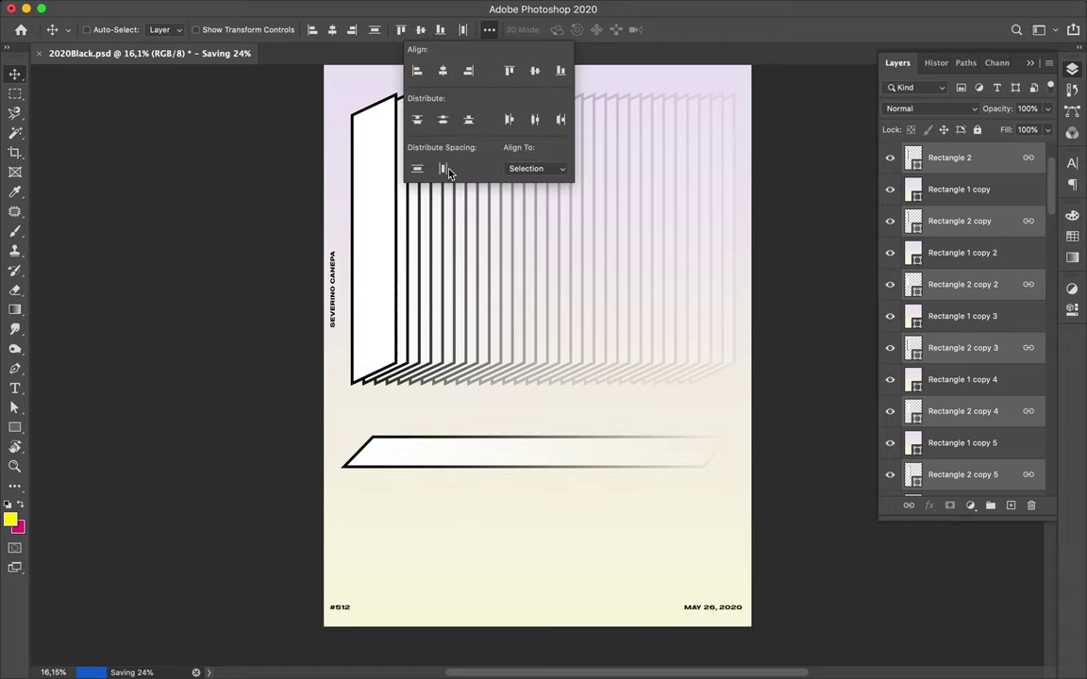
{"action": "left_click", "coordinate": [444, 171]}
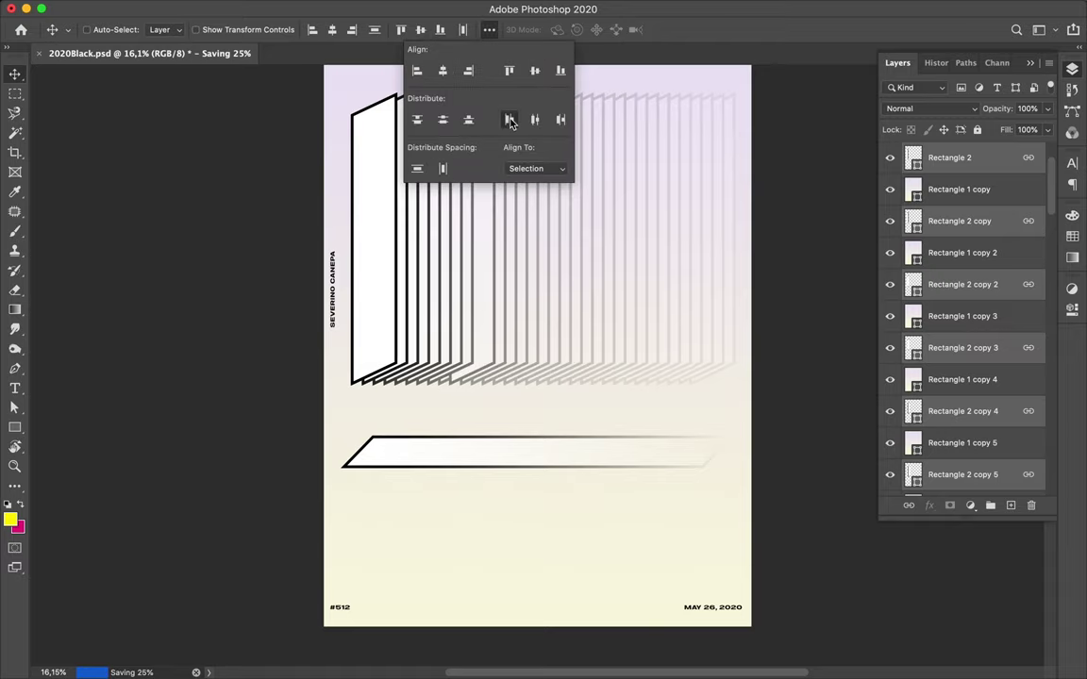
Step: Redistribute the panels evenly, dismiss the 2 GB save error for 2020Black.psd, and stop recording
{"action": "left_click", "coordinate": [536, 123]}
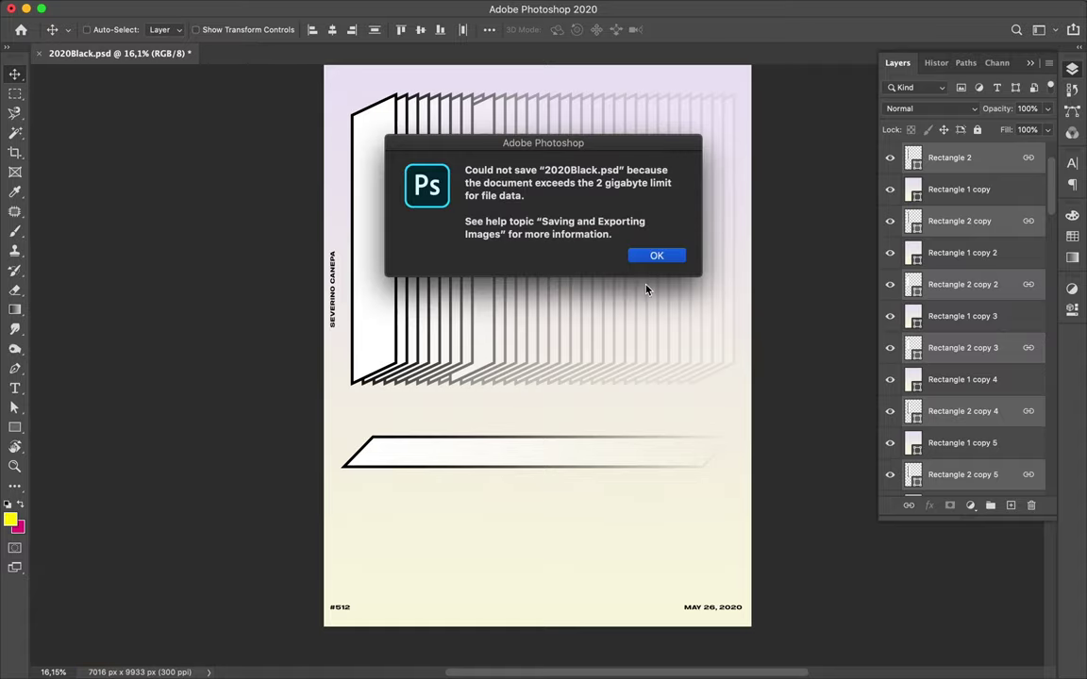
{"action": "key", "text": "Return"}
{"action": "left_click", "coordinate": [785, 8]}
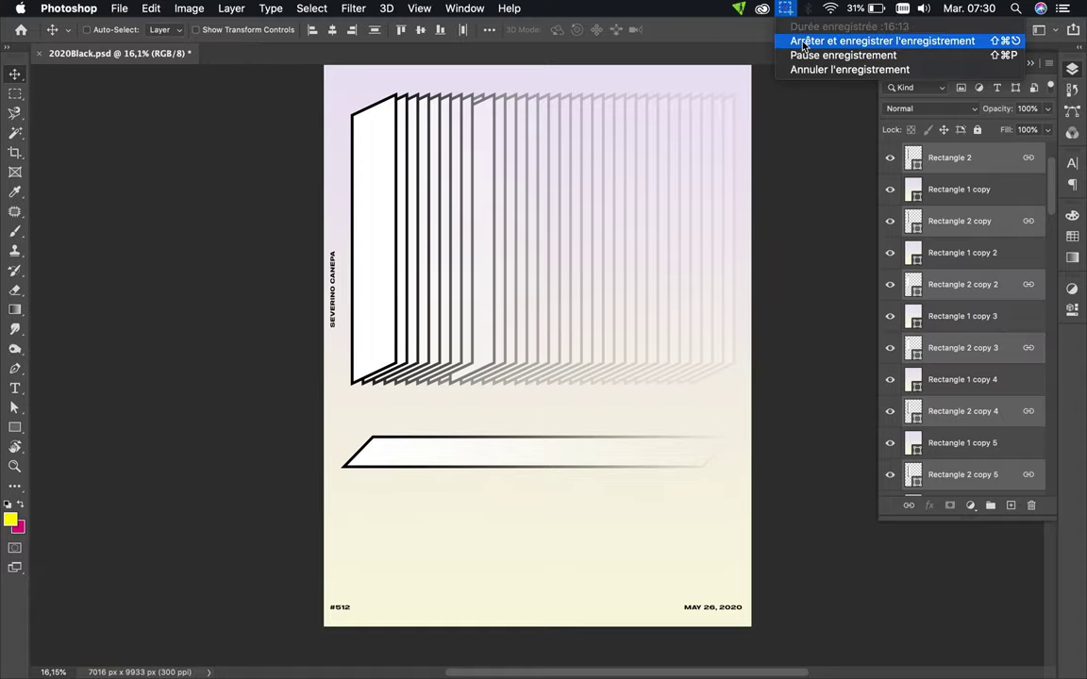
{"action": "left_click", "coordinate": [830, 39]}
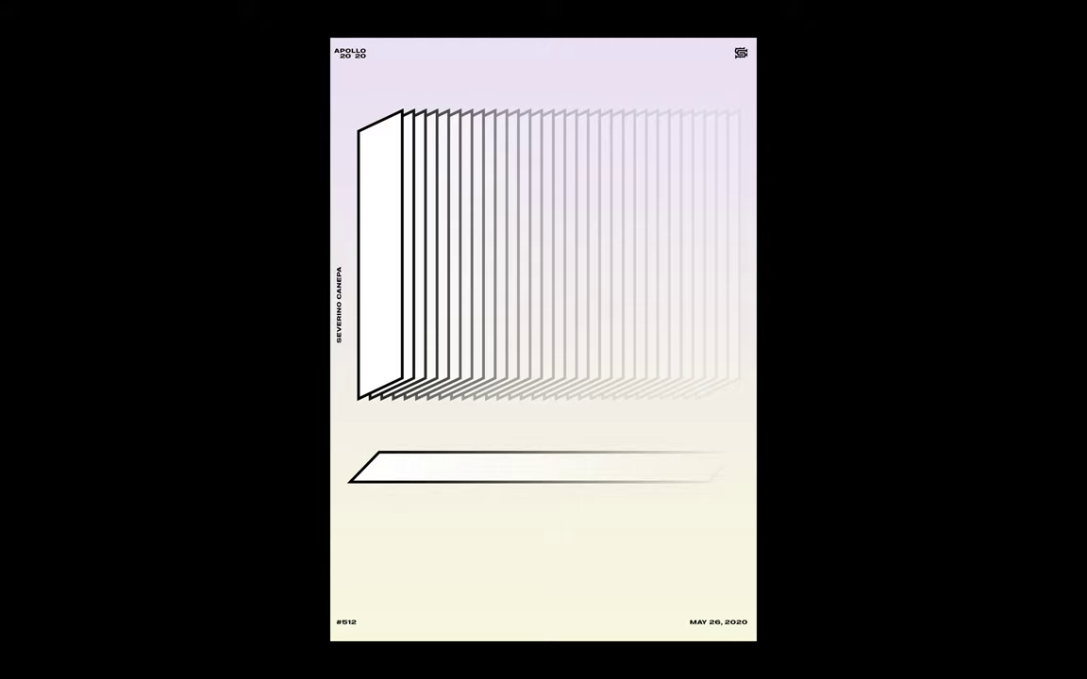